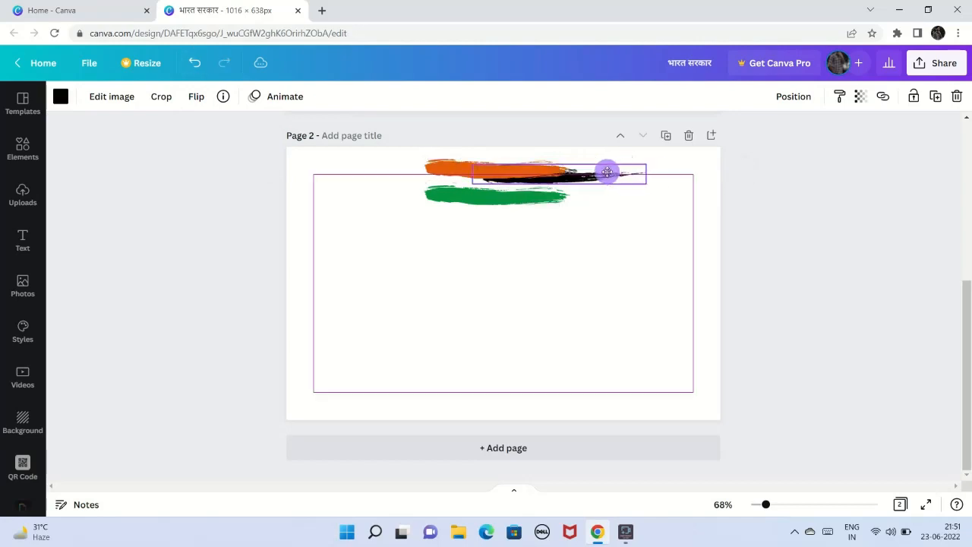
# Overlap a second brush stroke on the end of the orange stroke to lengthen it and colour it orange.
pyautogui.moveTo(486, 174); pyautogui.dragTo(458, 172)
pyautogui.moveTo(570, 170)
pyautogui.mouseDown()
pyautogui.moveTo(538, 203)
pyautogui.moveTo(565, 189)
pyautogui.moveTo(569, 208)
pyautogui.mouseUp()
pyautogui.click(513, 181)
pyautogui.click(569, 177)
pyautogui.click(61, 97)
pyautogui.click(245, 158)
pyautogui.click(625, 204)
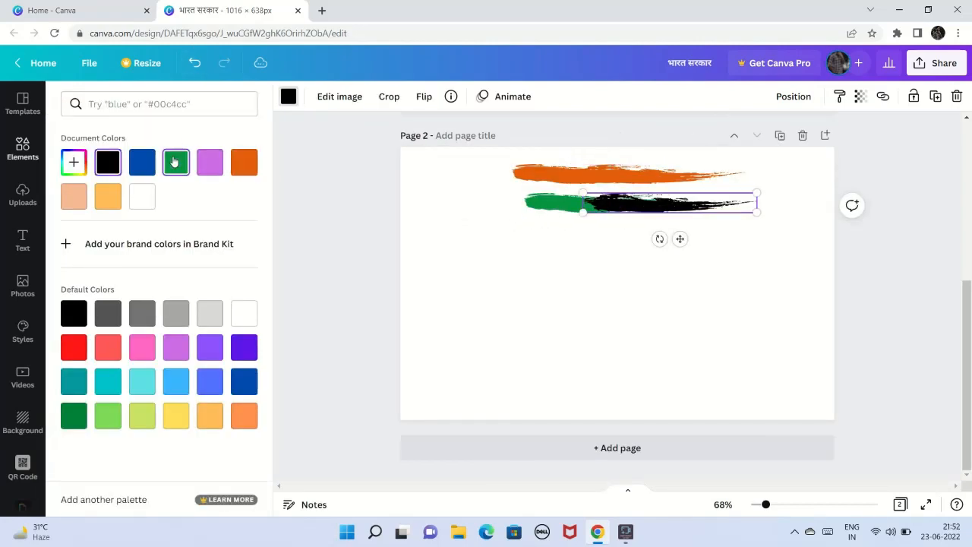
# Colour the black stroke over the green one green and align the two green pieces into one long stroke.
pyautogui.click(175, 163)
pyautogui.moveTo(440, 200); pyautogui.dragTo(427, 200)
pyautogui.moveTo(555, 206); pyautogui.dragTo(567, 206)
pyautogui.click(460, 204)
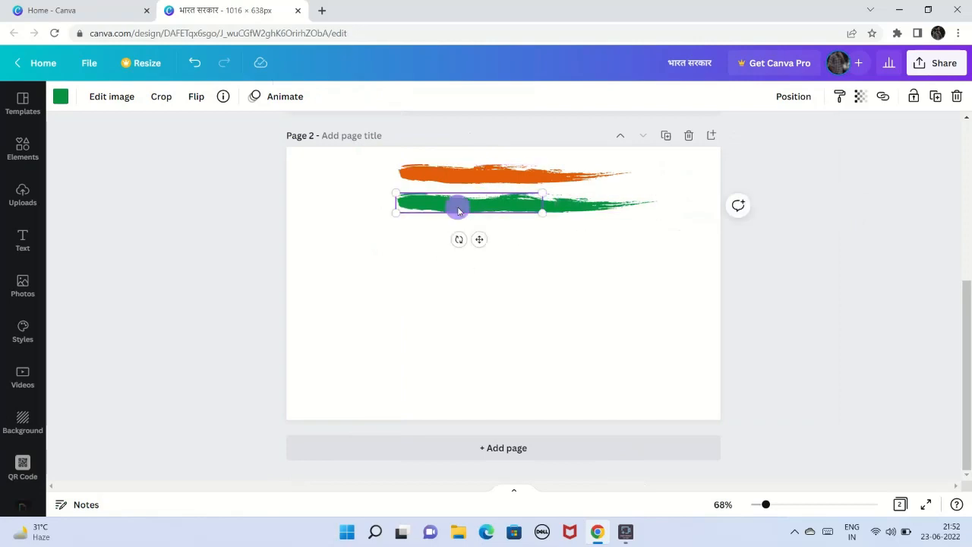
# Place a brush stroke between the orange and green strokes and colour it white.
pyautogui.moveTo(456, 209)
pyautogui.mouseDown()
pyautogui.moveTo(459, 250)
pyautogui.moveTo(460, 214)
pyautogui.moveTo(488, 193)
pyautogui.moveTo(537, 192)
pyautogui.moveTo(500, 190)
pyautogui.mouseUp()
pyautogui.click(61, 96)
pyautogui.click(142, 203)
pyautogui.click(541, 248)
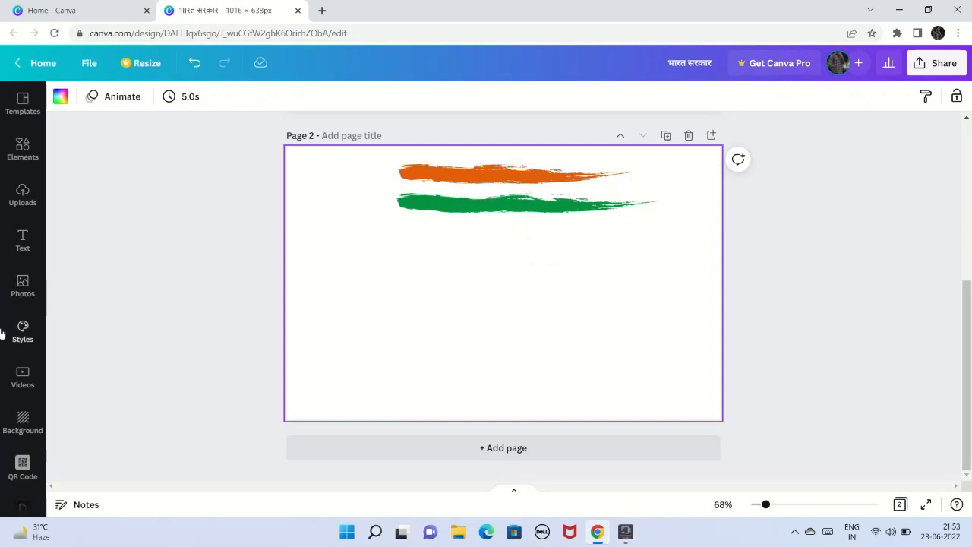
# Add a gradient striped circle and a hand-drawn oval outline from the recently used elements, and colour the oval orange.
pyautogui.click(23, 148)
pyautogui.click(147, 195)
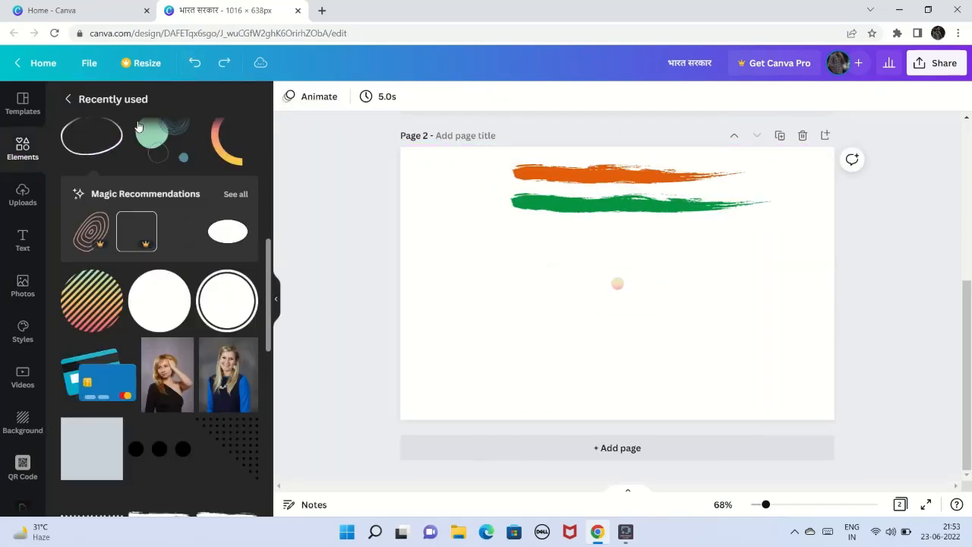
pyautogui.click(93, 137)
pyautogui.click(289, 97)
pyautogui.click(74, 197)
pyautogui.moveTo(608, 285); pyautogui.dragTo(699, 286)
# Reposition the striped circle in the blank page area and shrink it to about 117 × 117.
pyautogui.click(617, 283)
pyautogui.moveTo(629, 316); pyautogui.dragTo(588, 321)
pyautogui.moveTo(582, 295); pyautogui.dragTo(650, 315)
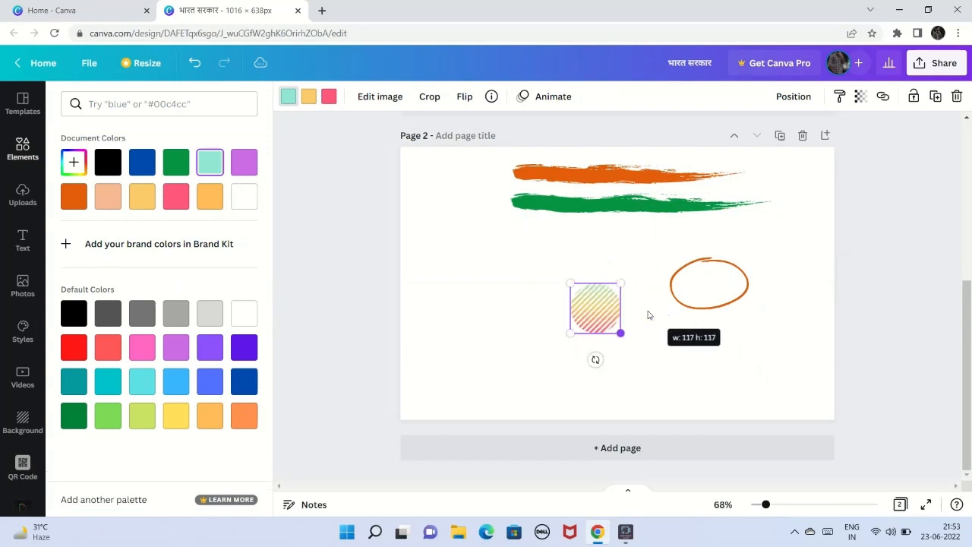
# Place the orange oval upright beside the brush stroke tips and crop it to its upper arc.
pyautogui.moveTo(709, 284); pyautogui.dragTo(782, 198)
pyautogui.moveTo(783, 248); pyautogui.dragTo(736, 145)
pyautogui.moveTo(785, 186); pyautogui.dragTo(795, 202)
pyautogui.moveTo(789, 168); pyautogui.dragTo(790, 156)
pyautogui.doubleClick(795, 199)
pyautogui.moveTo(793, 261)
pyautogui.mouseDown()
pyautogui.moveTo(825, 215)
pyautogui.moveTo(805, 205)
pyautogui.moveTo(806, 213)
pyautogui.mouseUp()
pyautogui.click(806, 258)
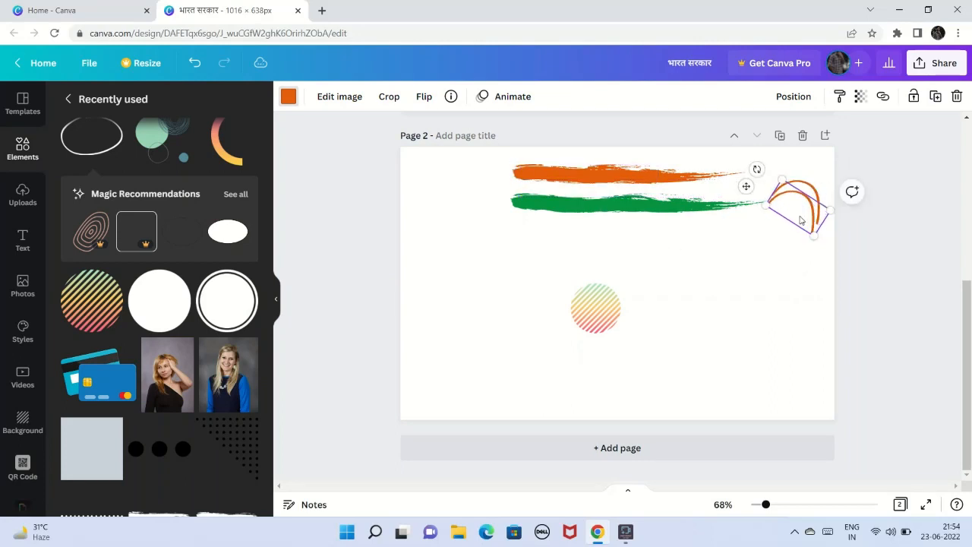
# Nest a second cropped orange arc inside the first and move the brush strokes away from the arcs.
pyautogui.click(787, 220)
pyautogui.doubleClick(788, 220)
pyautogui.click(839, 277)
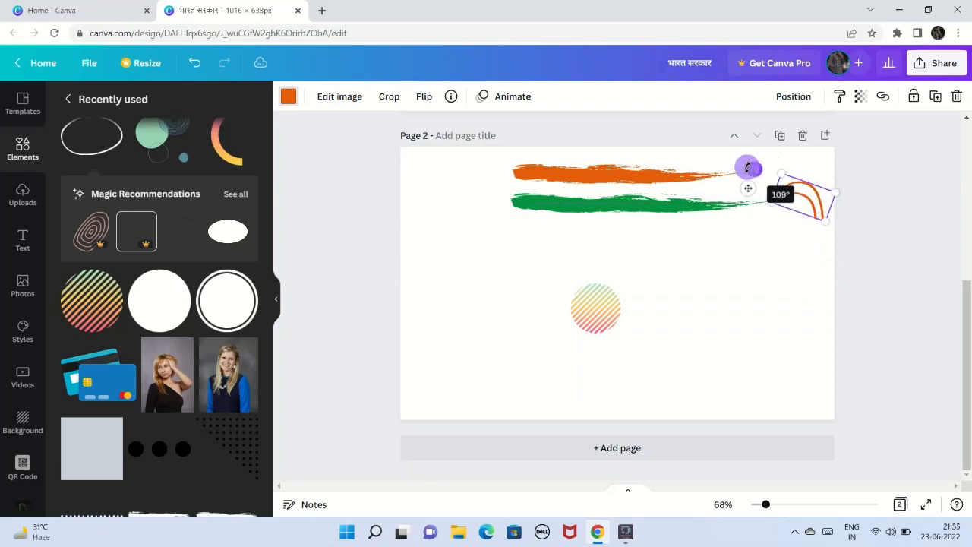
pyautogui.moveTo(733, 182)
pyautogui.mouseDown()
pyautogui.moveTo(554, 210)
pyautogui.moveTo(536, 202)
pyautogui.moveTo(658, 202)
pyautogui.moveTo(673, 179)
pyautogui.mouseUp()
pyautogui.click(731, 277)
# Nest three orange arcs closely together and adjust the crop of the outer arc.
pyautogui.moveTo(810, 182); pyautogui.dragTo(812, 168)
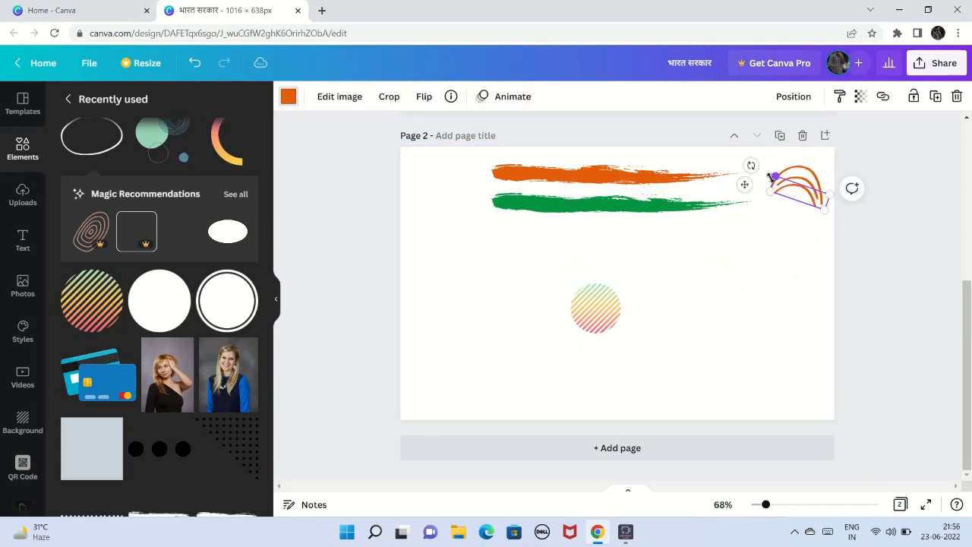
pyautogui.doubleClick(792, 194)
pyautogui.doubleClick(791, 167)
pyautogui.moveTo(774, 184); pyautogui.dragTo(775, 182)
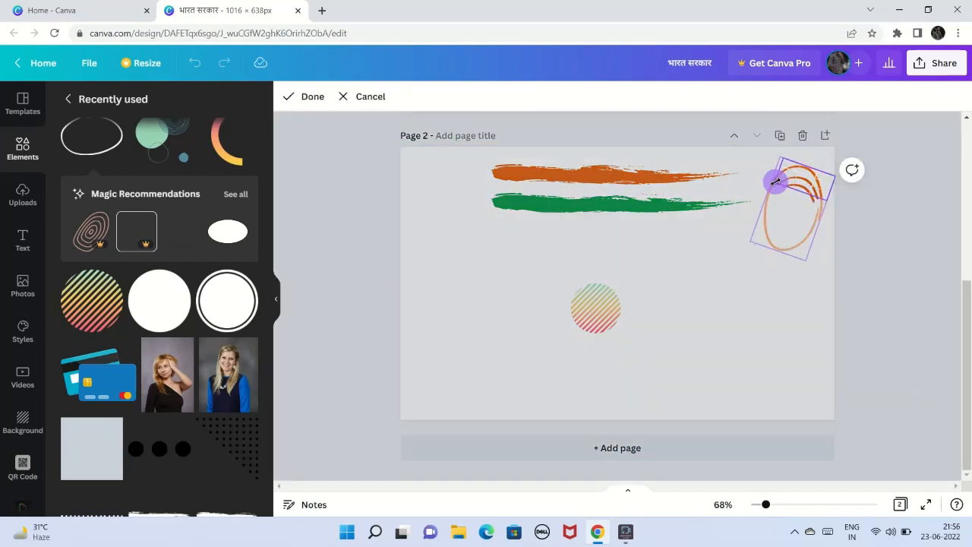
pyautogui.click(767, 286)
pyautogui.click(194, 65)
pyautogui.doubleClick(801, 181)
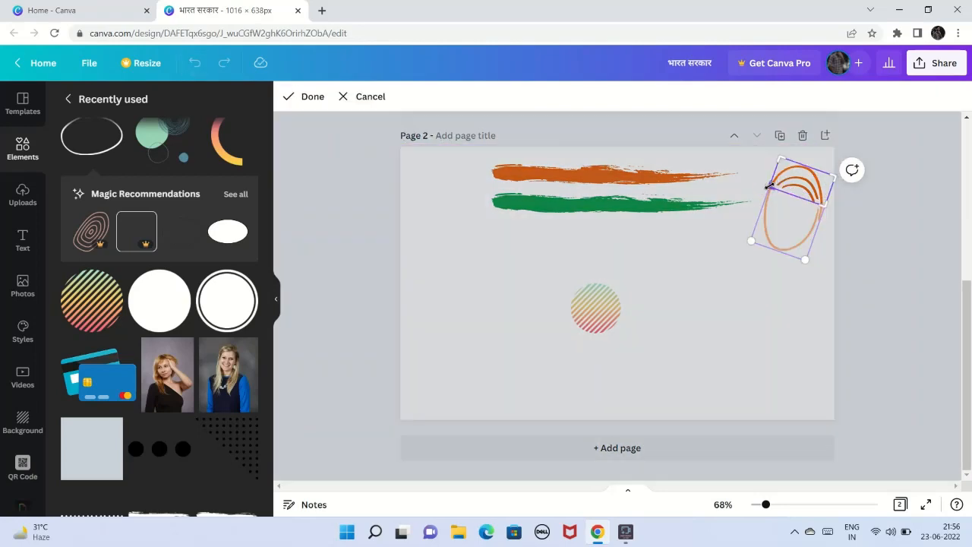
pyautogui.click(722, 308)
# Add a triangle, colour it light orange and place it as a small ray at the arcs.
pyautogui.click(132, 220)
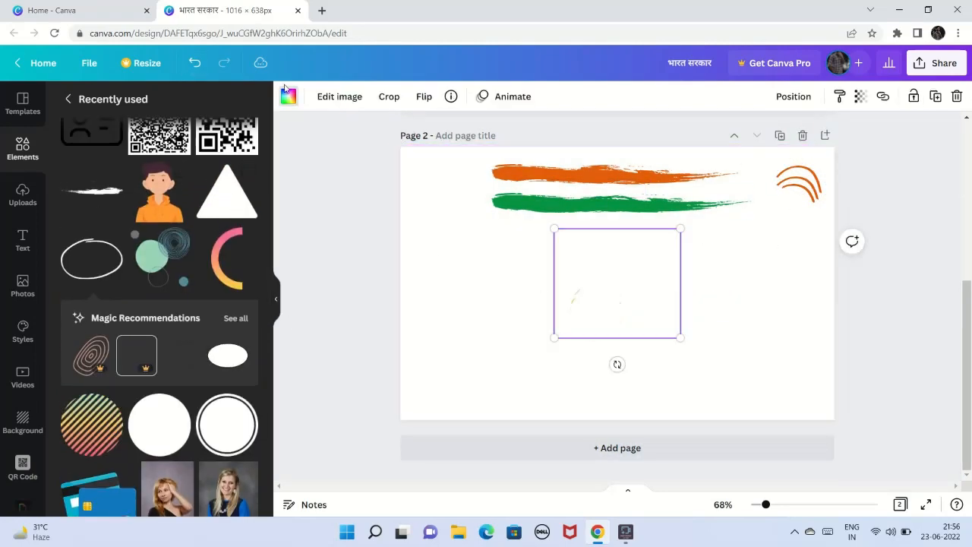
pyautogui.click(288, 97)
pyautogui.click(208, 413)
pyautogui.moveTo(668, 323); pyautogui.dragTo(803, 185)
# Arrange rotated copies of the small light orange triangle as rays around the outer arc.
pyautogui.click(768, 197)
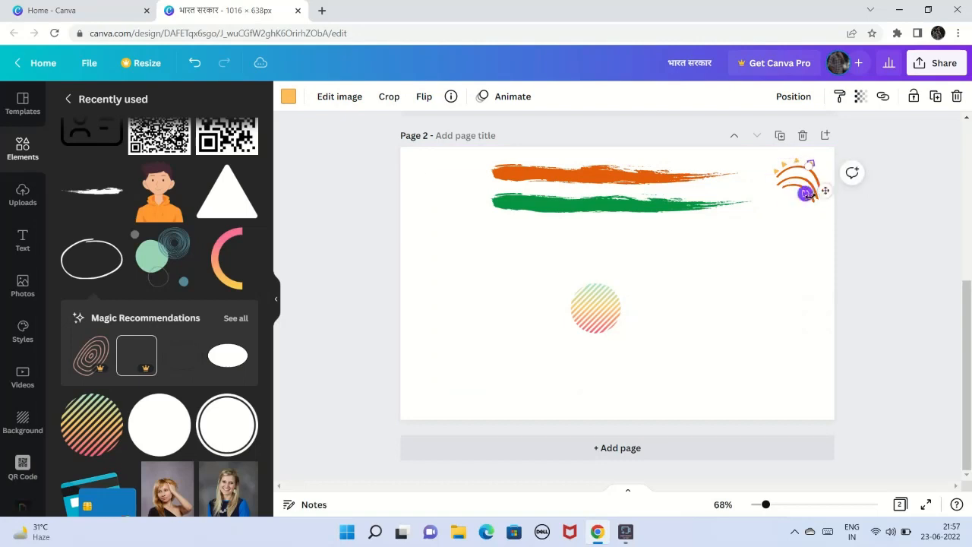
pyautogui.click(786, 201)
pyautogui.click(807, 164)
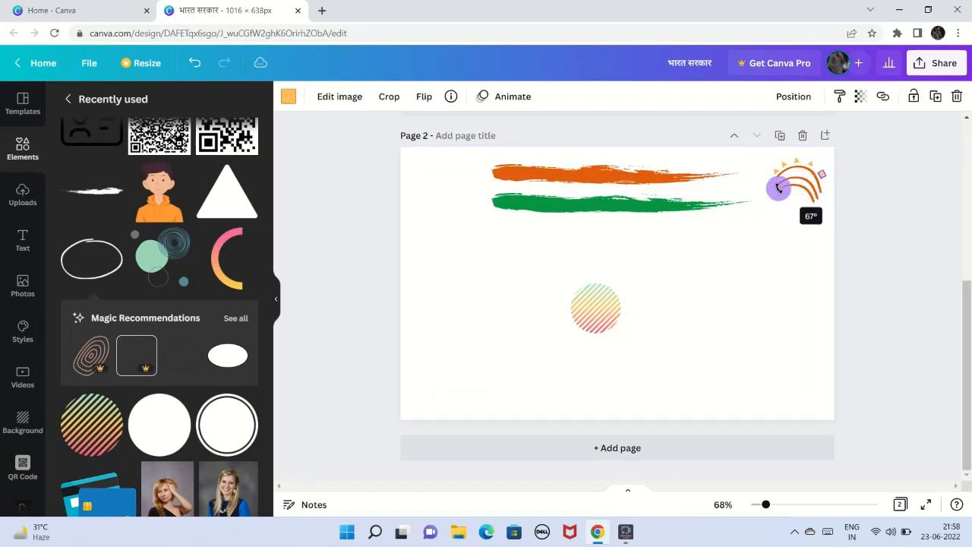
pyautogui.moveTo(808, 207); pyautogui.dragTo(808, 207)
# Crop the striped circle to a small piece, recolour its stripes orange and move it under the arcs.
pyautogui.doubleClick(599, 312)
pyautogui.moveTo(571, 283); pyautogui.dragTo(603, 310)
pyautogui.click(310, 96)
pyautogui.click(308, 96)
pyautogui.click(74, 198)
pyautogui.moveTo(622, 360); pyautogui.dragTo(812, 231)
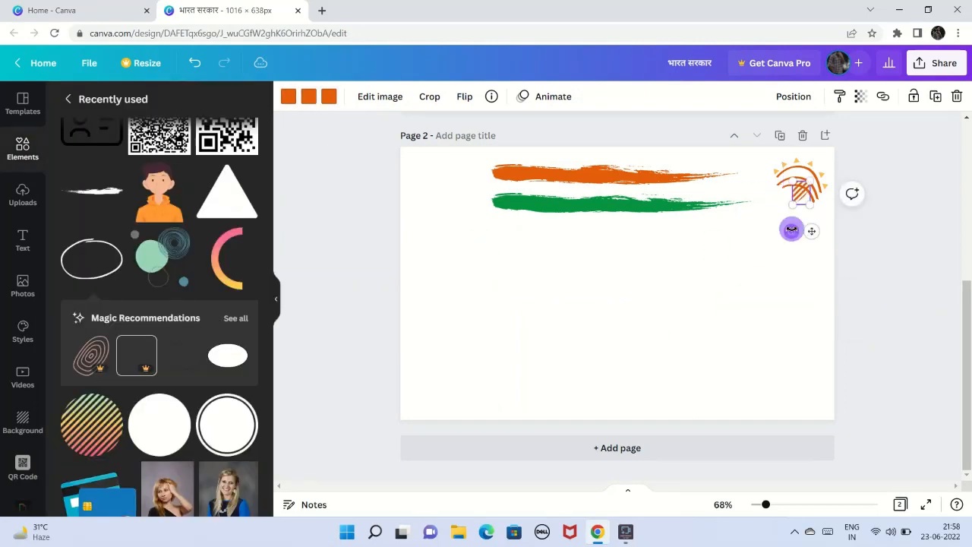
# Rotate the striped piece to follow the curve of the arcs and adjust the innermost arc above it.
pyautogui.doubleClick(751, 217)
pyautogui.click(764, 206)
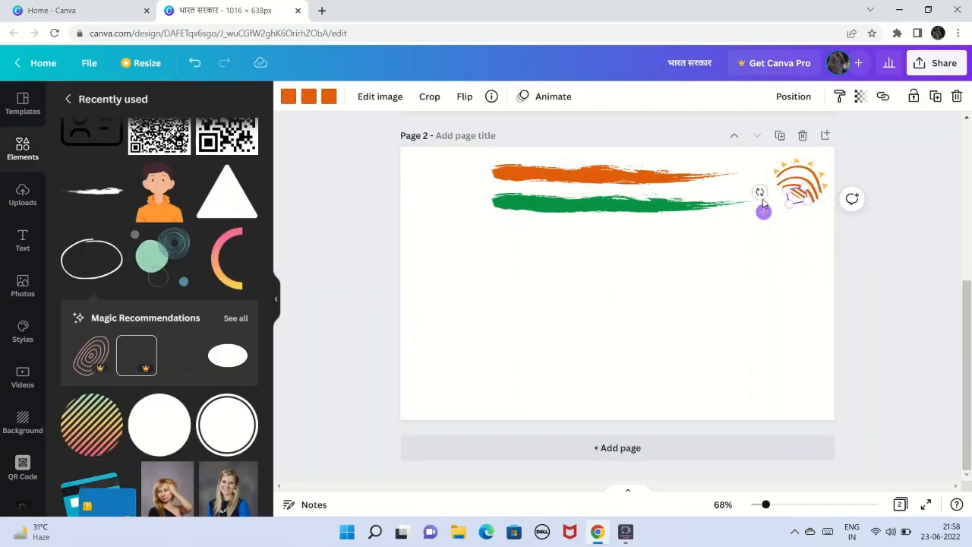
pyautogui.click(801, 201)
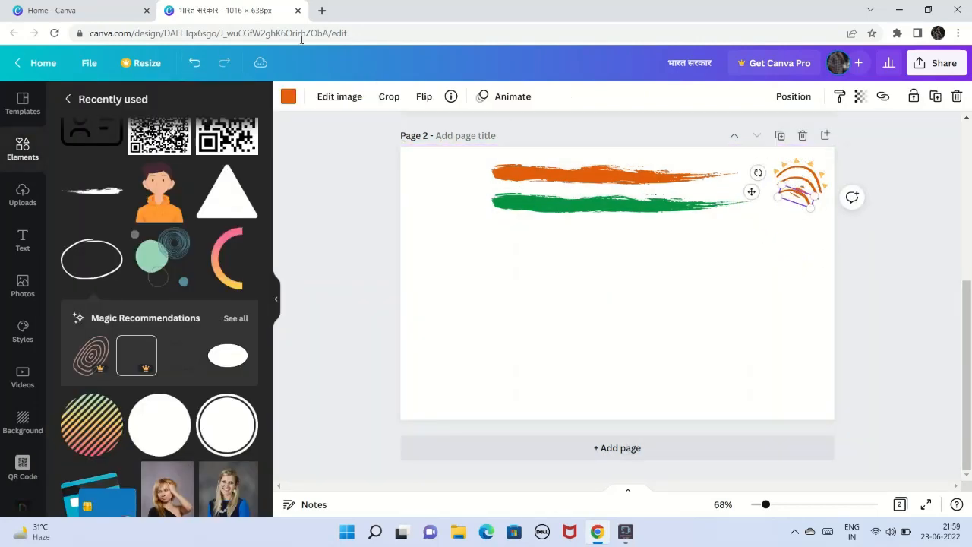
pyautogui.click(699, 269)
pyautogui.moveTo(804, 190); pyautogui.dragTo(809, 189)
pyautogui.click(620, 332)
# Fine-tune the crop and fit of the striped piece beneath the innermost arc.
pyautogui.click(800, 195)
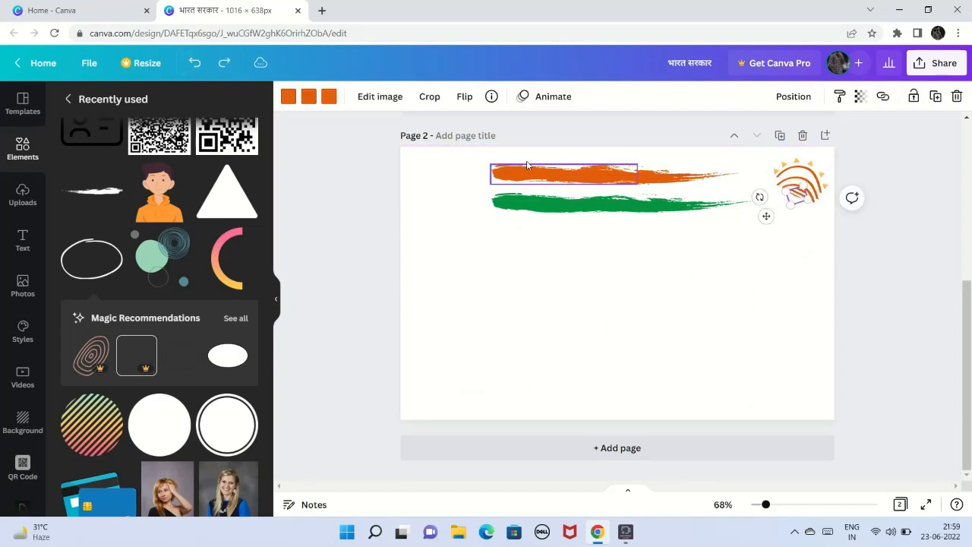
pyautogui.doubleClick(801, 194)
pyautogui.click(783, 293)
pyautogui.click(797, 228)
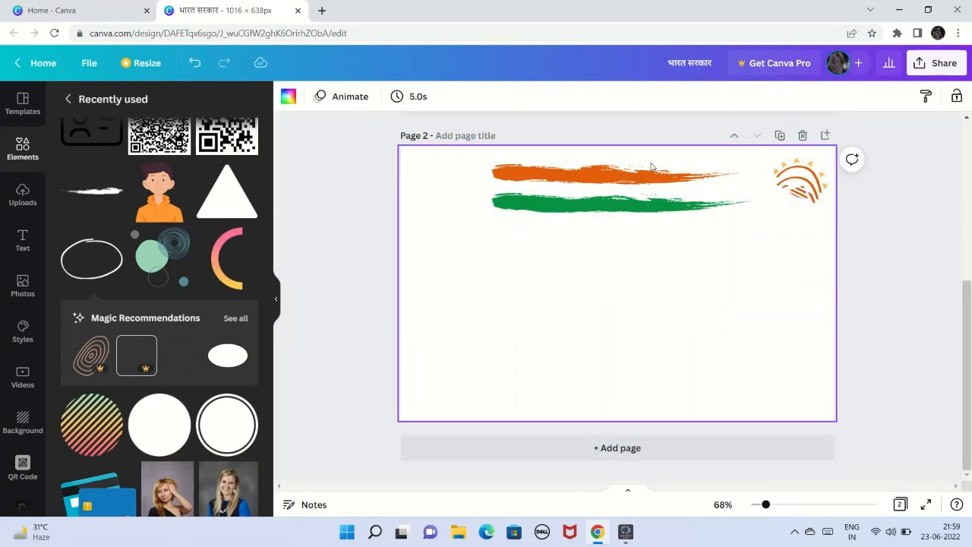
pyautogui.click(802, 193)
pyautogui.click(753, 271)
# Resize the striped piece and set it back beneath the innermost arc to complete the emblem.
pyautogui.click(795, 200)
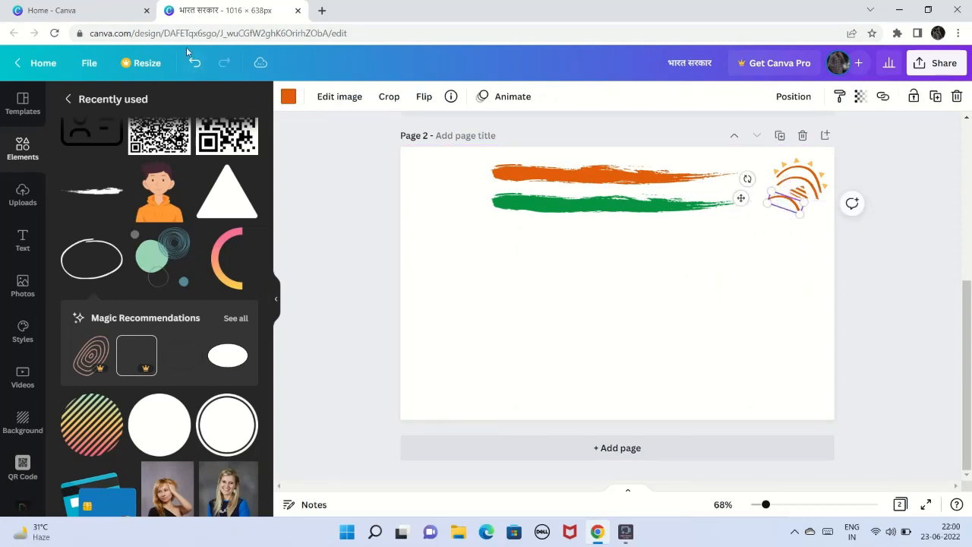
pyautogui.click(771, 254)
pyautogui.click(796, 197)
pyautogui.doubleClick(794, 201)
pyautogui.click(792, 204)
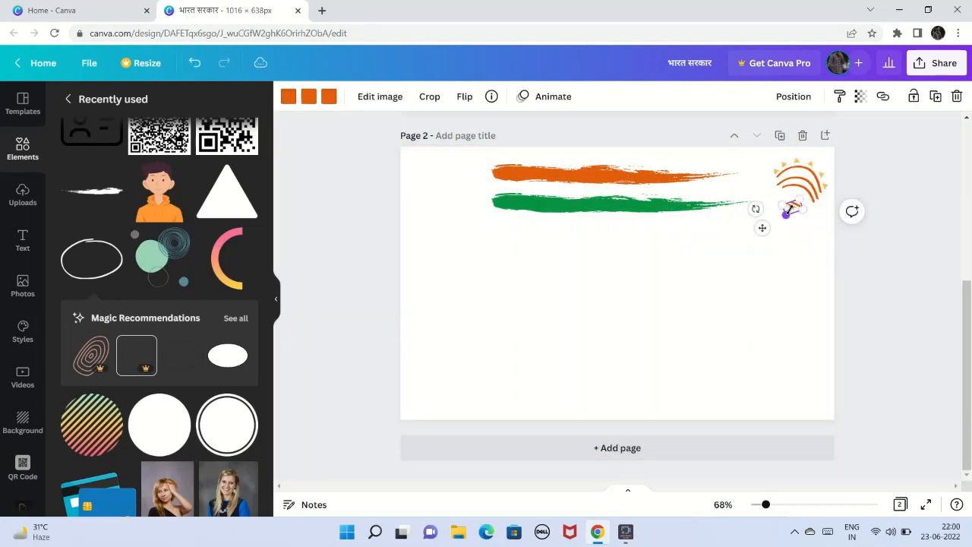
pyautogui.moveTo(793, 204)
pyautogui.mouseDown()
pyautogui.moveTo(768, 215)
pyautogui.moveTo(807, 207)
pyautogui.mouseUp()
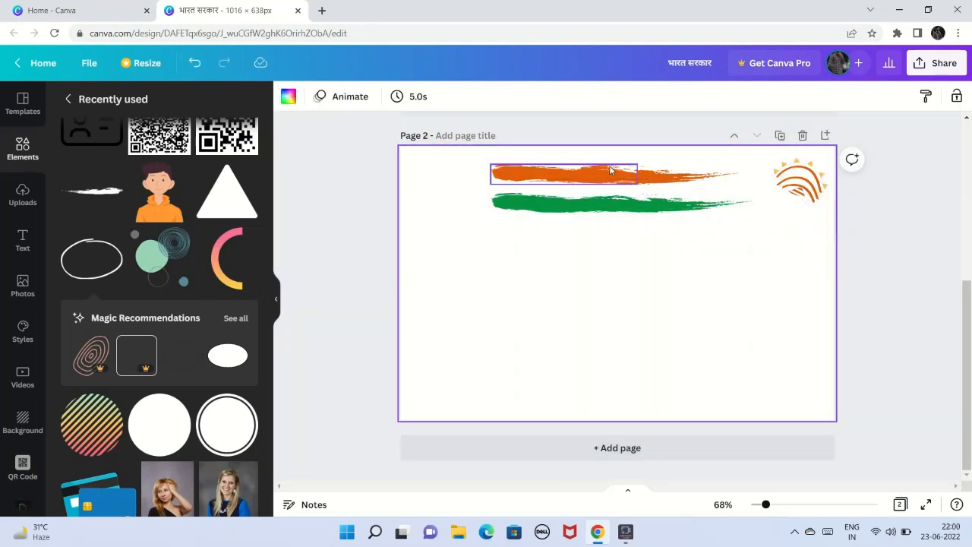
# Add a subheading text box reading "आधार" using the Hindi on-screen keyboard.
pyautogui.click(23, 239)
pyautogui.click(115, 203)
pyautogui.press('BackSpace')
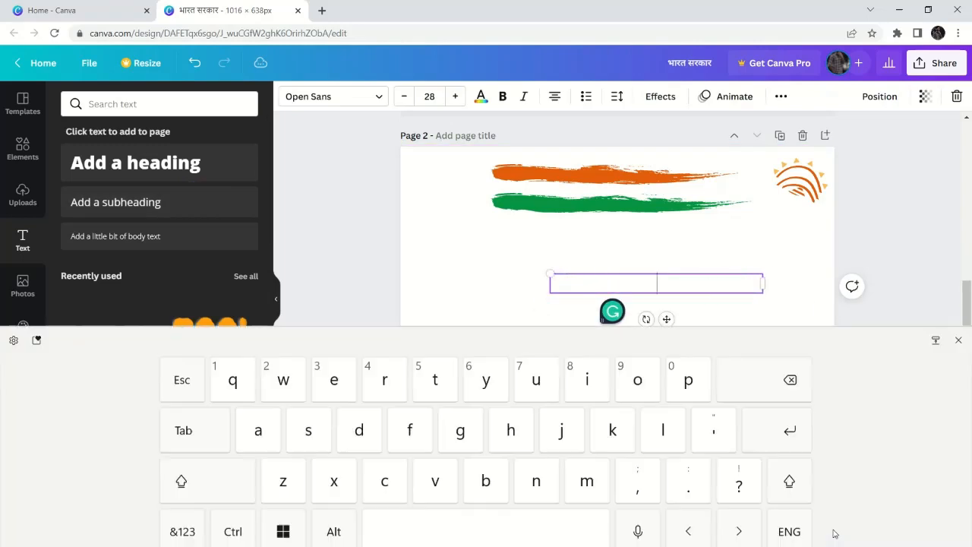
pyautogui.click(790, 532)
pyautogui.click(757, 481)
pyautogui.write('आधद')
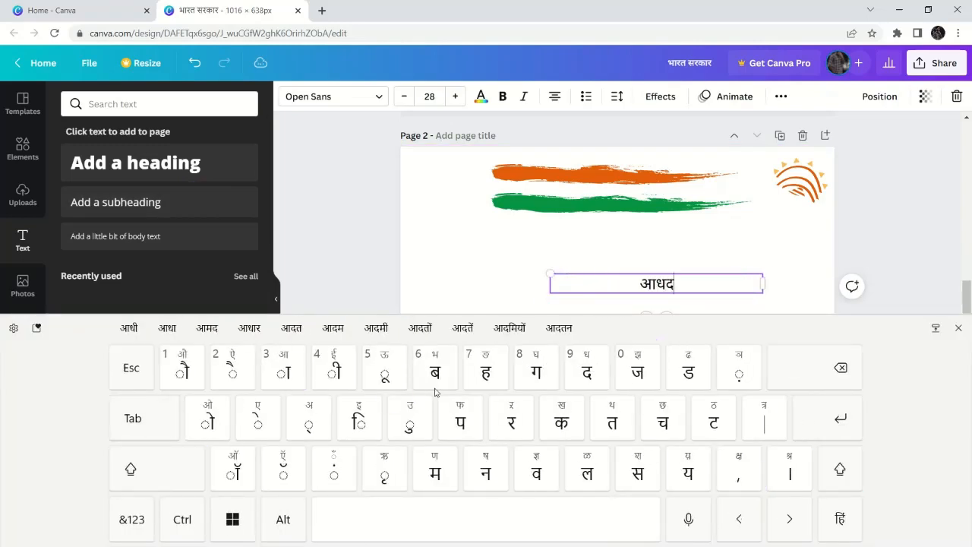
pyautogui.press('BackSpace')
pyautogui.write('ार')
pyautogui.click(959, 327)
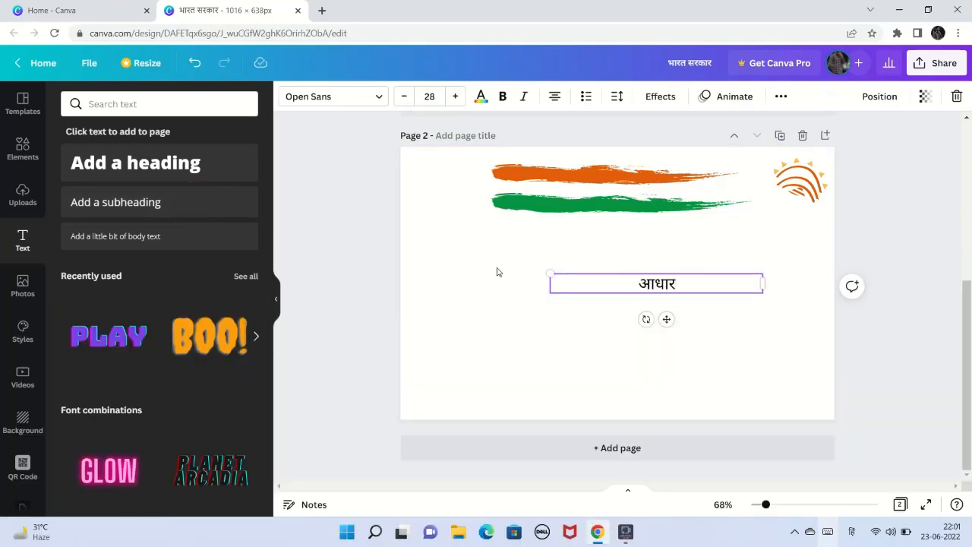
# Colour the "आधार" text orange and set its font to Agrandir Narrow Thin.
pyautogui.click(481, 97)
pyautogui.click(244, 162)
pyautogui.click(437, 238)
pyautogui.click(332, 97)
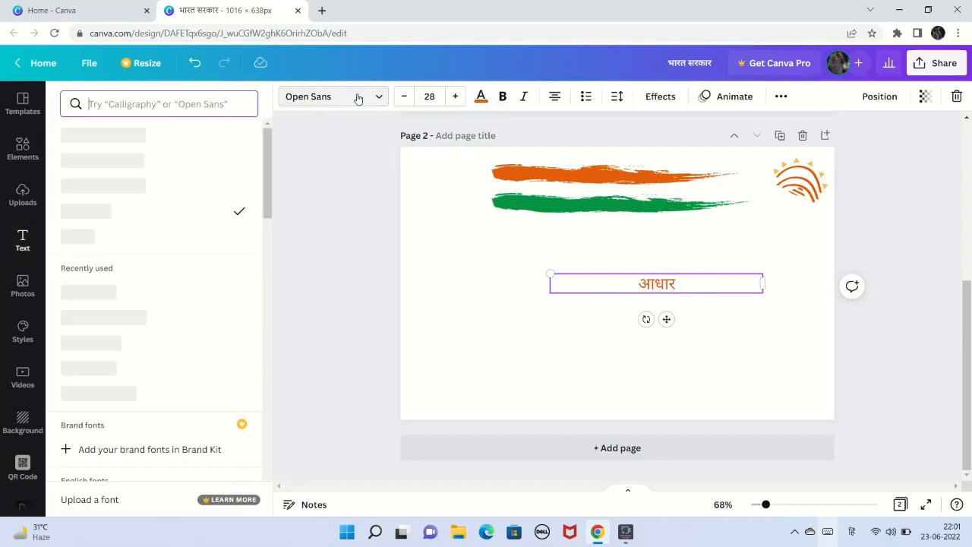
pyautogui.click(114, 185)
pyautogui.click(332, 97)
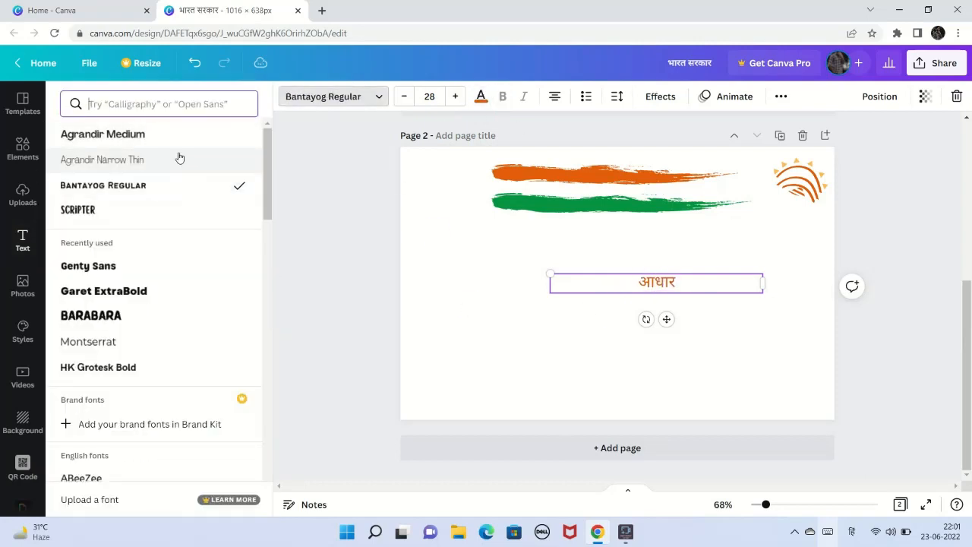
pyautogui.click(178, 157)
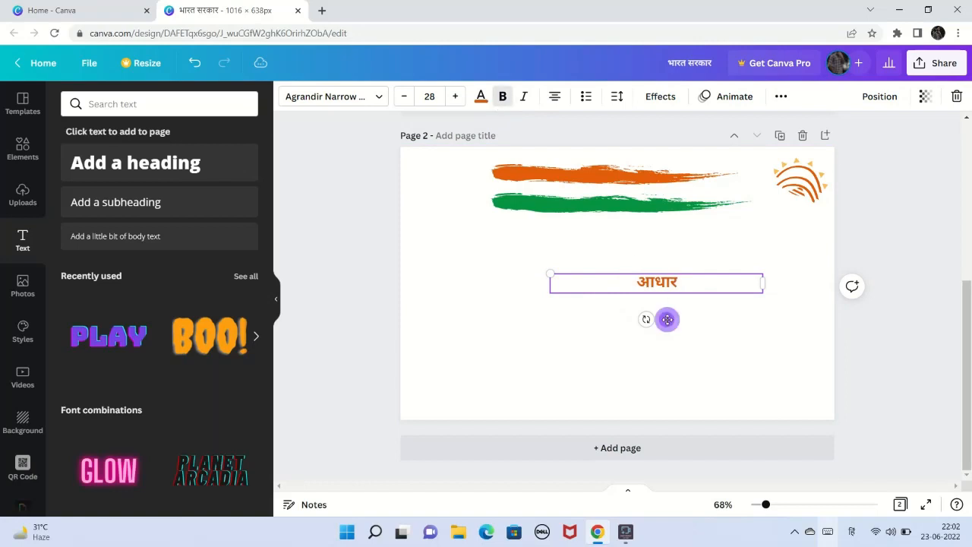
# Move the "आधार" text directly beneath the sun emblem.
pyautogui.moveTo(667, 319); pyautogui.dragTo(806, 252)
pyautogui.click(616, 311)
pyautogui.click(795, 216)
# Try the Bantayog Regular, Scripter and Genty Sans fonts on the "आधार" text and return to Agrandir Narrow Thin.
pyautogui.click(332, 96)
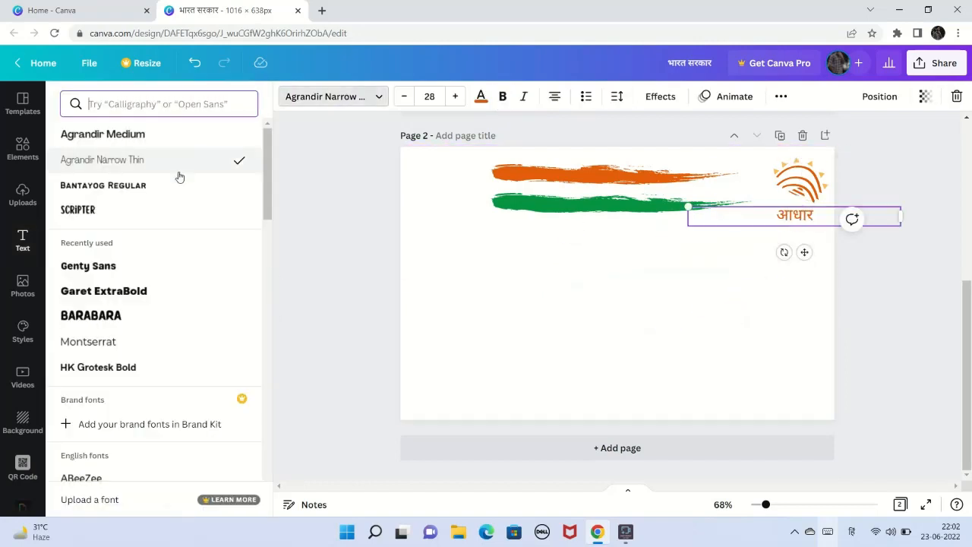
pyautogui.click(180, 185)
pyautogui.click(137, 211)
pyautogui.click(147, 265)
pyautogui.click(152, 159)
pyautogui.click(579, 302)
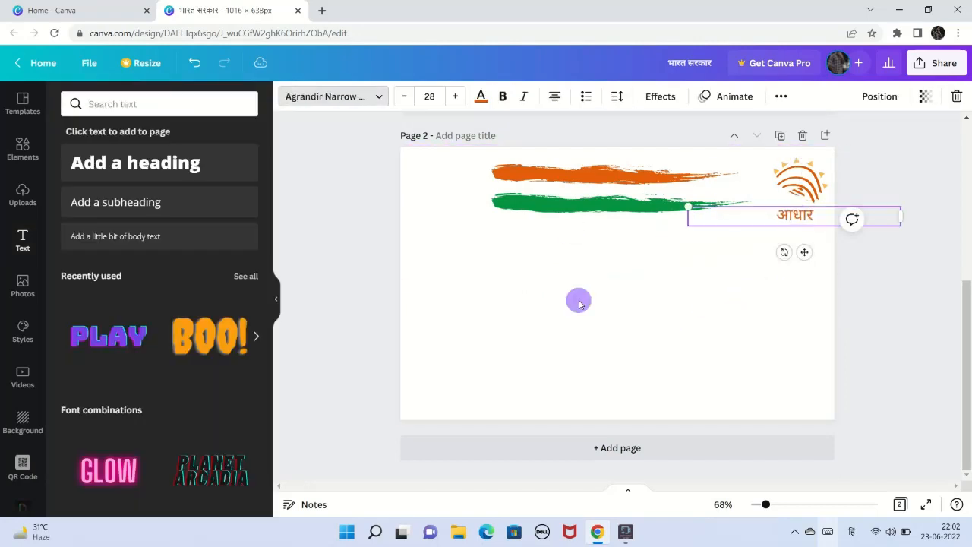
# Narrow the "आधार" text box, scale its text down to size 23.6 and centre it under the emblem.
pyautogui.moveTo(795, 217); pyautogui.dragTo(800, 215)
pyautogui.click(814, 228)
pyautogui.click(798, 230)
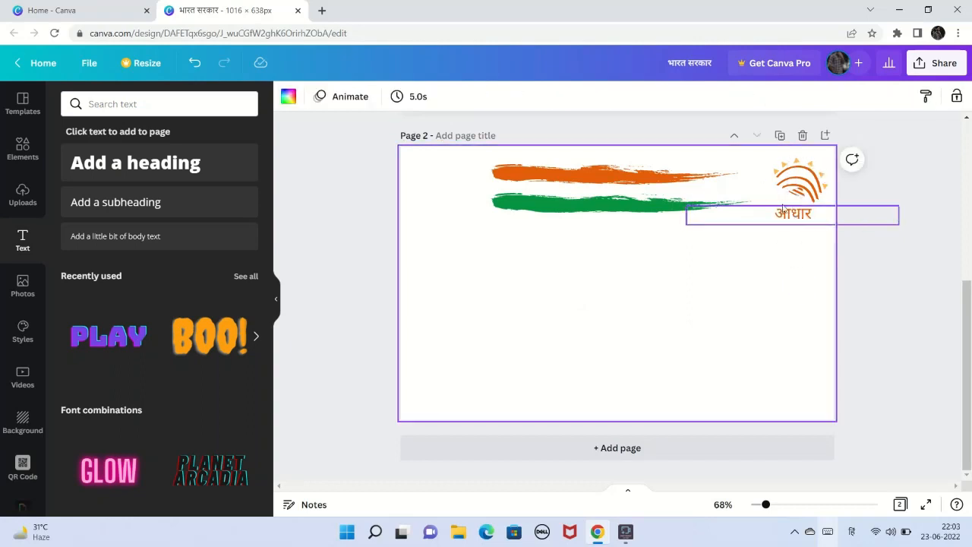
pyautogui.click(784, 210)
pyautogui.moveTo(900, 215); pyautogui.dragTo(780, 219)
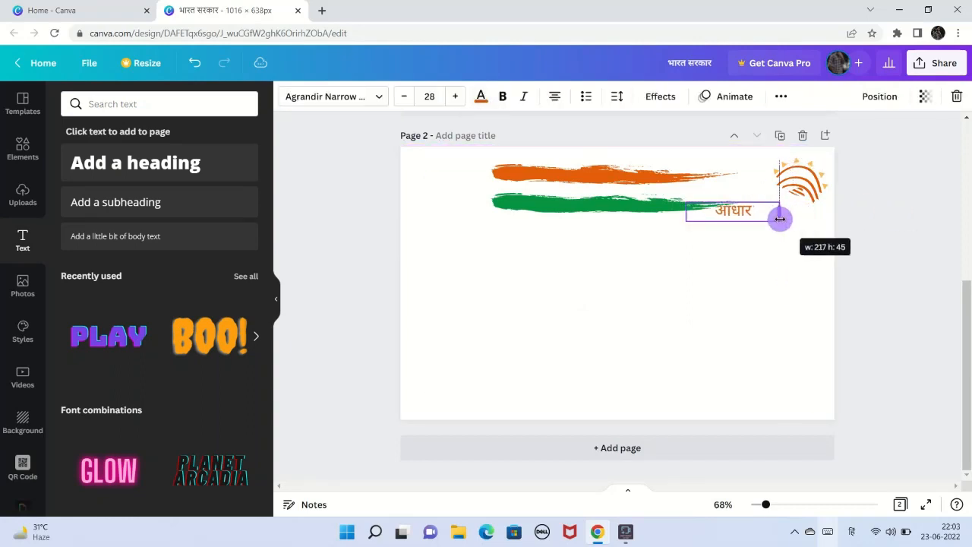
pyautogui.moveTo(744, 248); pyautogui.dragTo(807, 249)
pyautogui.moveTo(748, 197); pyautogui.dragTo(762, 202)
pyautogui.moveTo(812, 247); pyautogui.dragTo(806, 244)
pyautogui.click(760, 247)
pyautogui.click(796, 209)
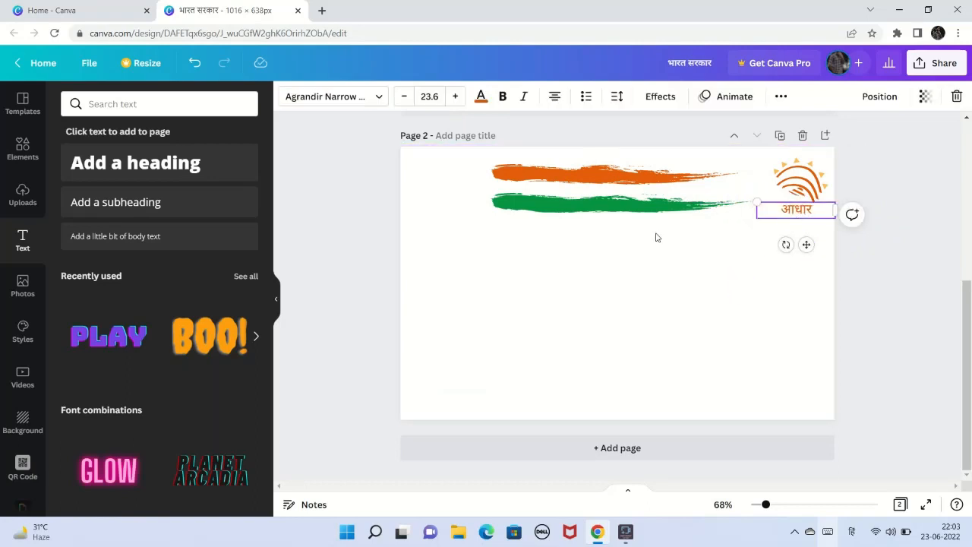
# Add a subheading text box below the header and replace its text with "भारत सरकार".
pyautogui.click(657, 238)
pyautogui.click(116, 202)
pyautogui.press('BackSpace')
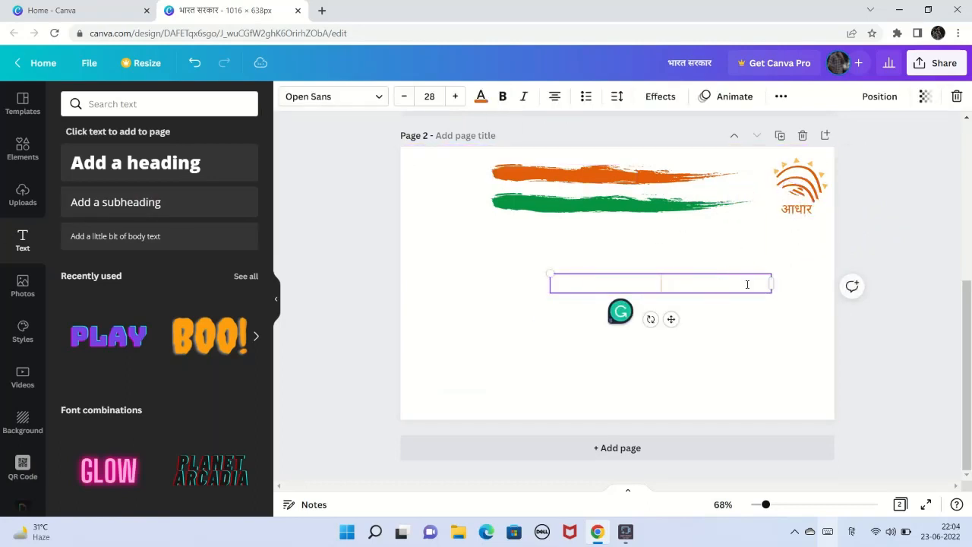
pyautogui.click(828, 531)
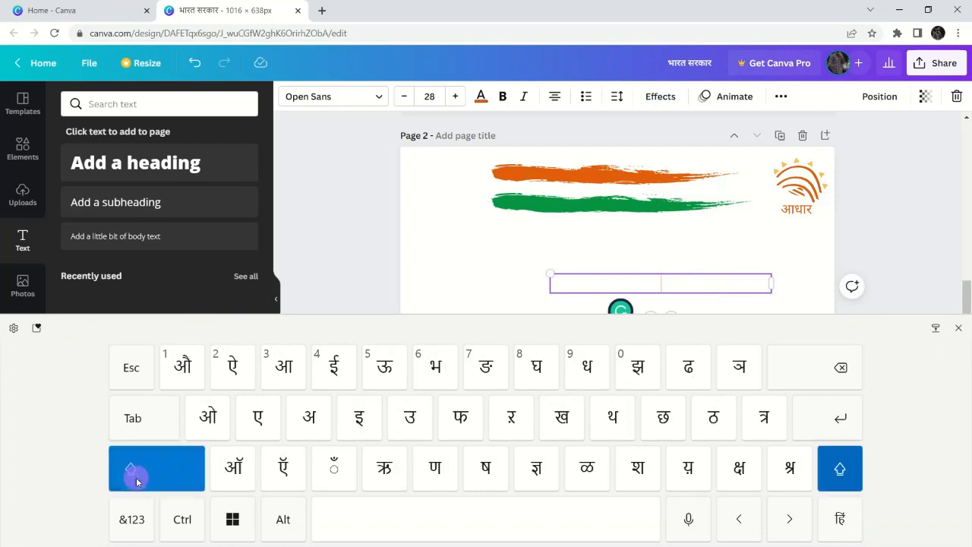
pyautogui.write('भार')
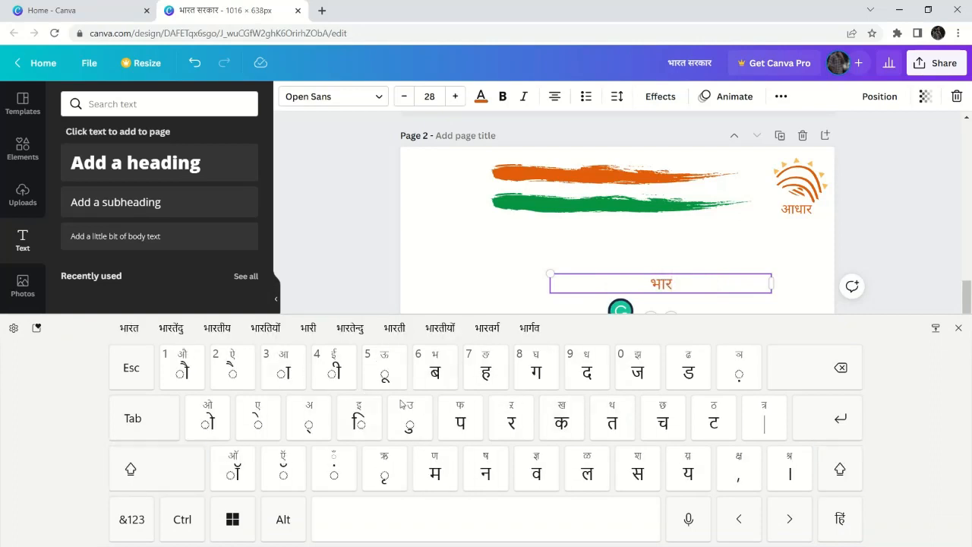
pyautogui.write('त')
pyautogui.click(149, 465)
pyautogui.click(156, 467)
pyautogui.click(162, 469)
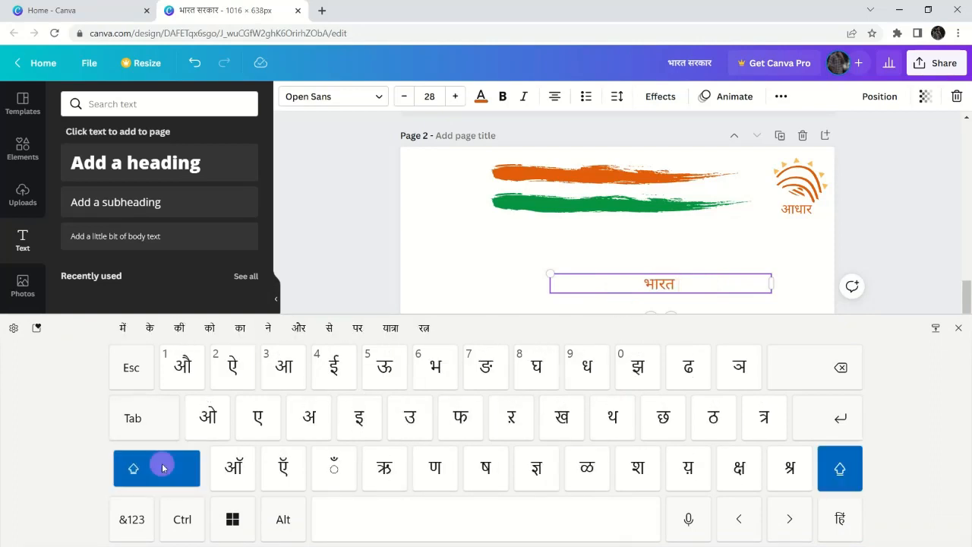
pyautogui.click(162, 469)
pyautogui.write('सर')
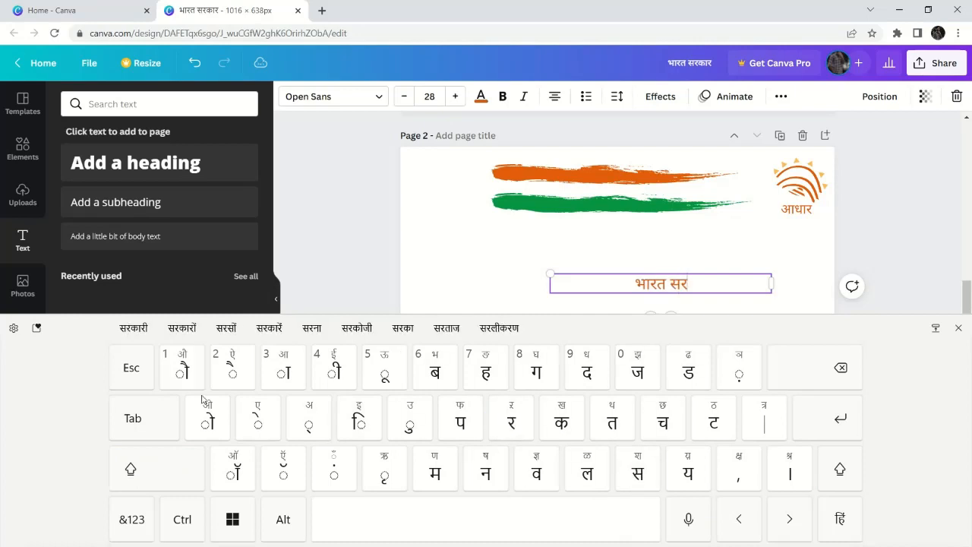
pyautogui.click(174, 340)
pyautogui.click(801, 382)
# Fit the "भारत सरकार" text onto the orange brush stroke at size 23.2 and colour it black.
pyautogui.moveTo(669, 282)
pyautogui.mouseDown()
pyautogui.moveTo(623, 245)
pyautogui.moveTo(590, 177)
pyautogui.mouseUp()
pyautogui.moveTo(467, 167); pyautogui.dragTo(486, 169)
pyautogui.click(481, 96)
pyautogui.click(108, 162)
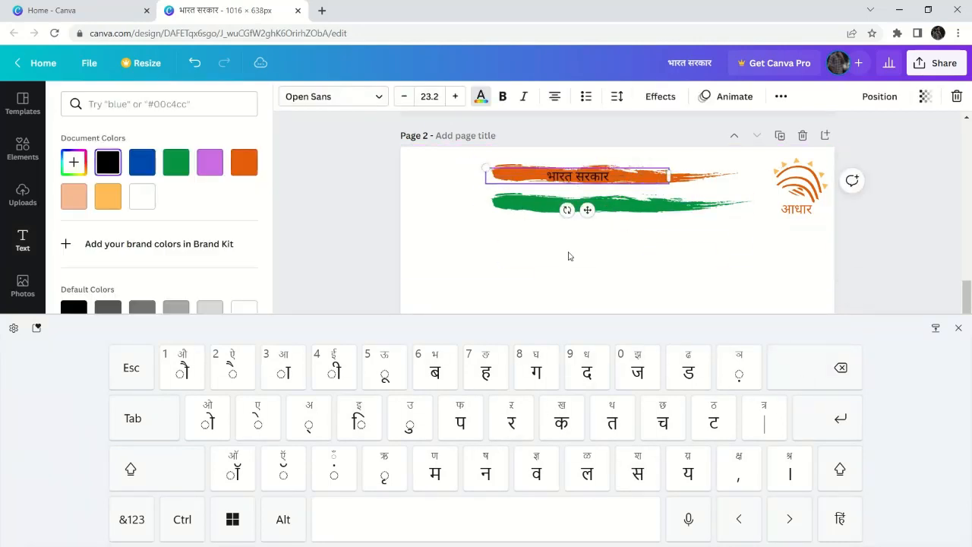
# Duplicate "भारत सरकार" onto the green brush stroke and replace the copy's text with "Goverment of india" in English.
pyautogui.click(840, 519)
pyautogui.click(809, 447)
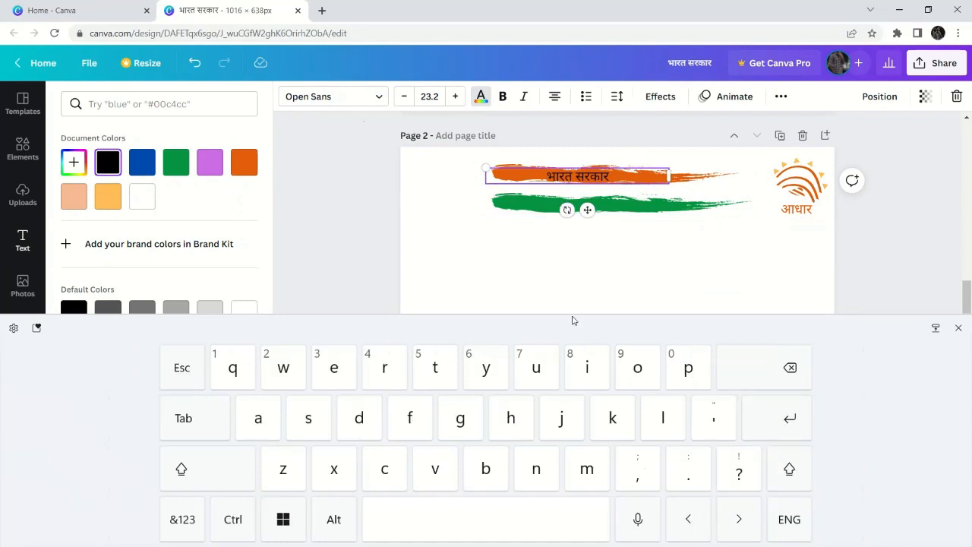
pyautogui.hotkey('ctrl', 'd')
pyautogui.moveTo(598, 220)
pyautogui.mouseDown()
pyautogui.moveTo(604, 237)
pyautogui.moveTo(595, 239)
pyautogui.mouseUp()
pyautogui.doubleClick(626, 201)
pyautogui.press('BackSpace')
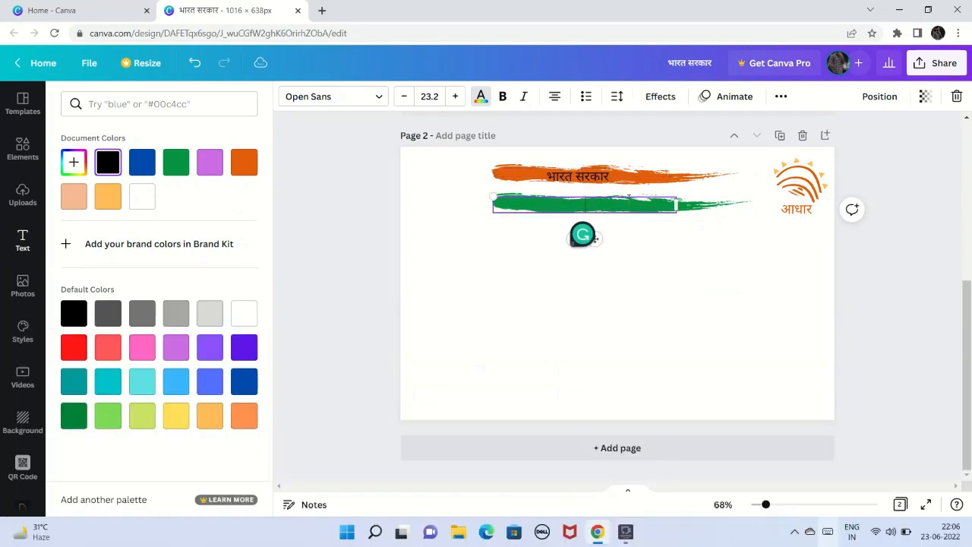
pyautogui.write('Goverment of ')
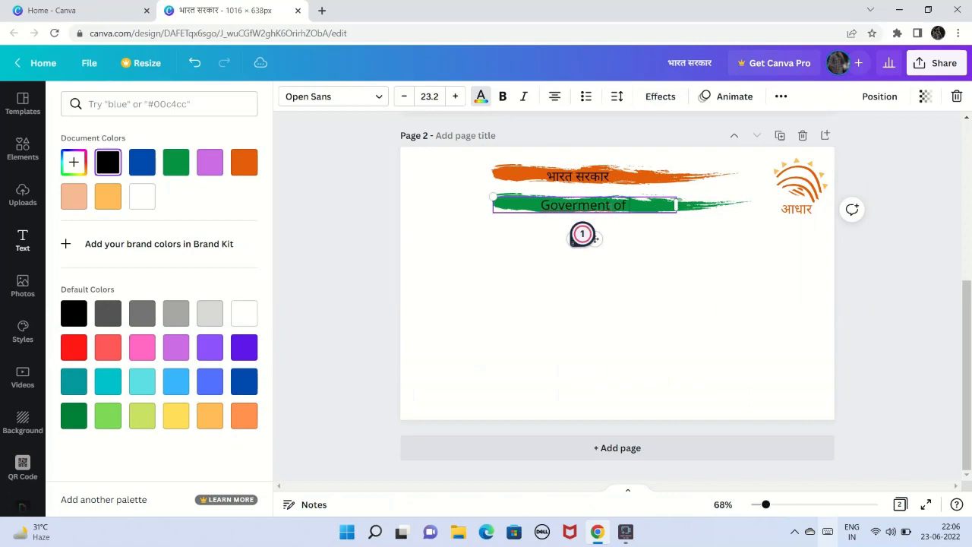
pyautogui.write('india')
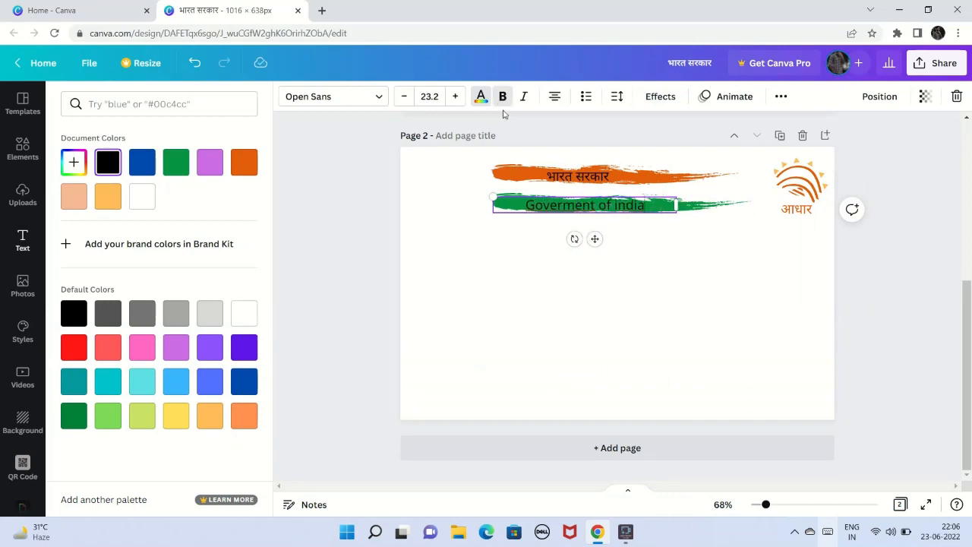
# Set the green stroke's text to Bantayog Regular and correct its spelling to "Government of india".
pyautogui.click(335, 97)
pyautogui.click(91, 187)
pyautogui.click(278, 298)
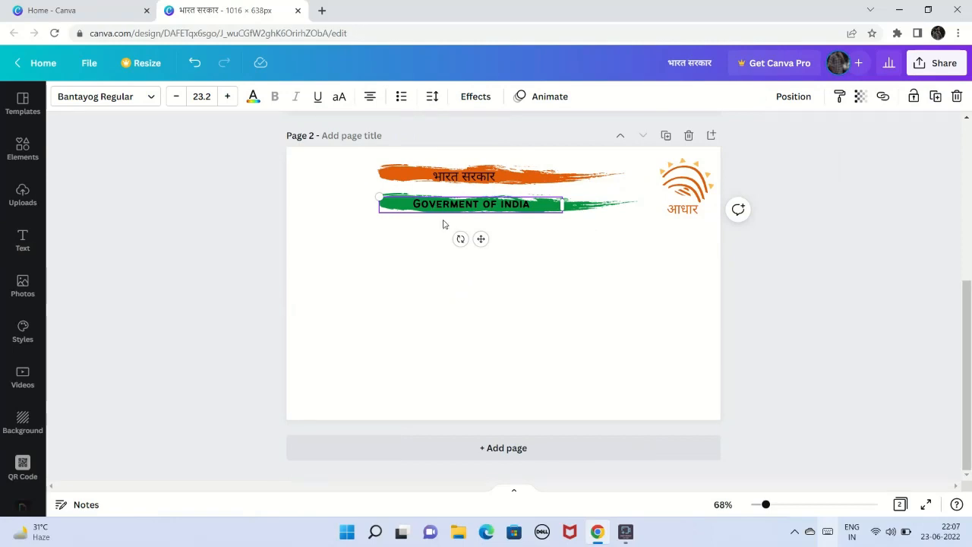
pyautogui.write('n')
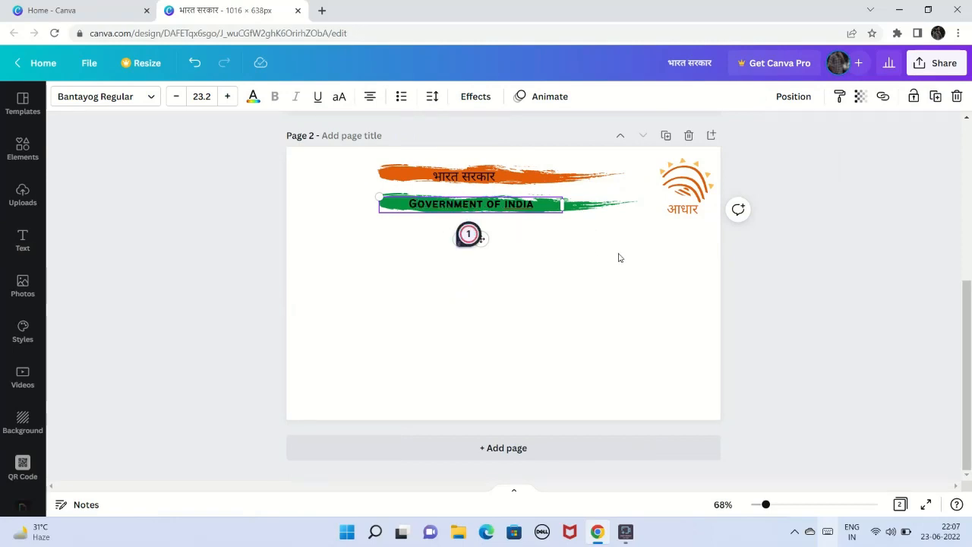
# Make the "भारत सरकार" text bold and scale it down to size 22.4 on the orange brush stroke.
pyautogui.click(486, 177)
pyautogui.hotkey('ctrl', 'b')
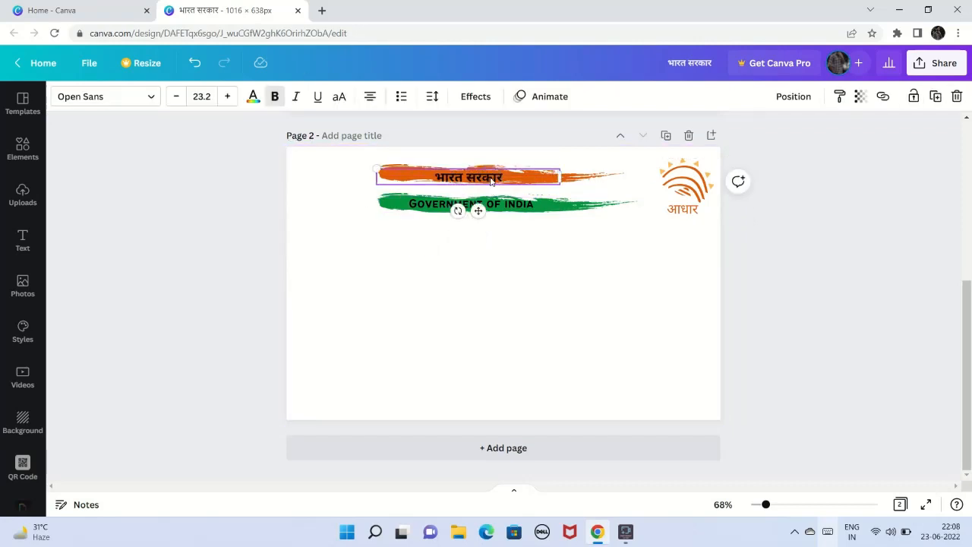
pyautogui.click(549, 269)
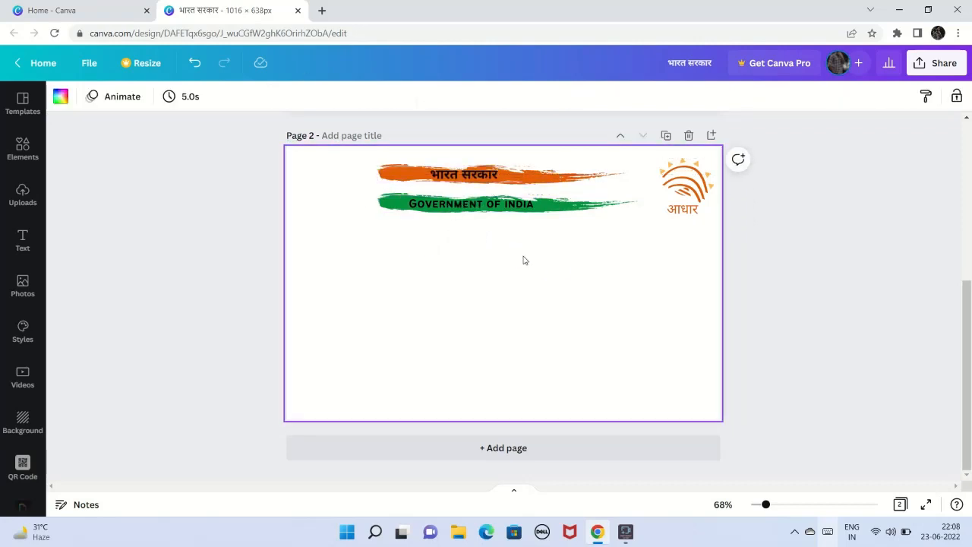
pyautogui.click(482, 175)
pyautogui.moveTo(376, 169); pyautogui.dragTo(382, 165)
pyautogui.click(494, 235)
# Add a square shape below the header, shape it into a portrait photo frame, and give it a white fill with a black outline.
pyautogui.click(22, 148)
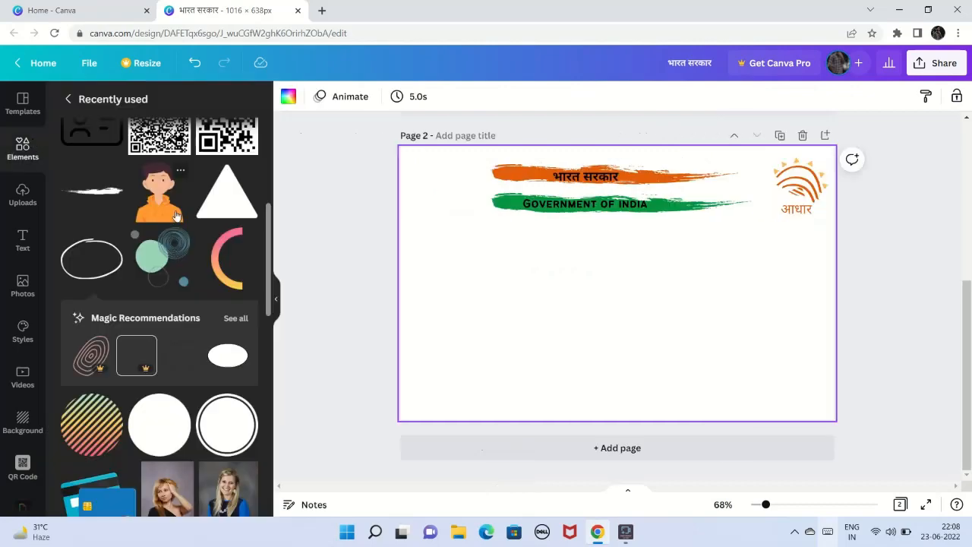
pyautogui.scroll(-5, 215, 228)
pyautogui.click(92, 396)
pyautogui.moveTo(596, 308); pyautogui.dragTo(477, 364)
pyautogui.moveTo(494, 320); pyautogui.dragTo(495, 307)
pyautogui.click(357, 97)
pyautogui.click(174, 195)
pyautogui.click(601, 273)
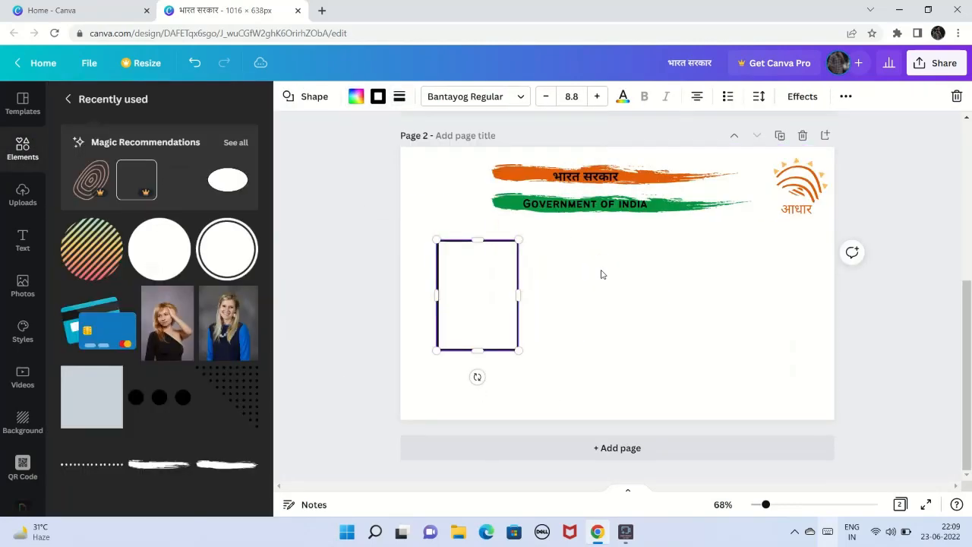
pyautogui.scroll(5, 172, 225)
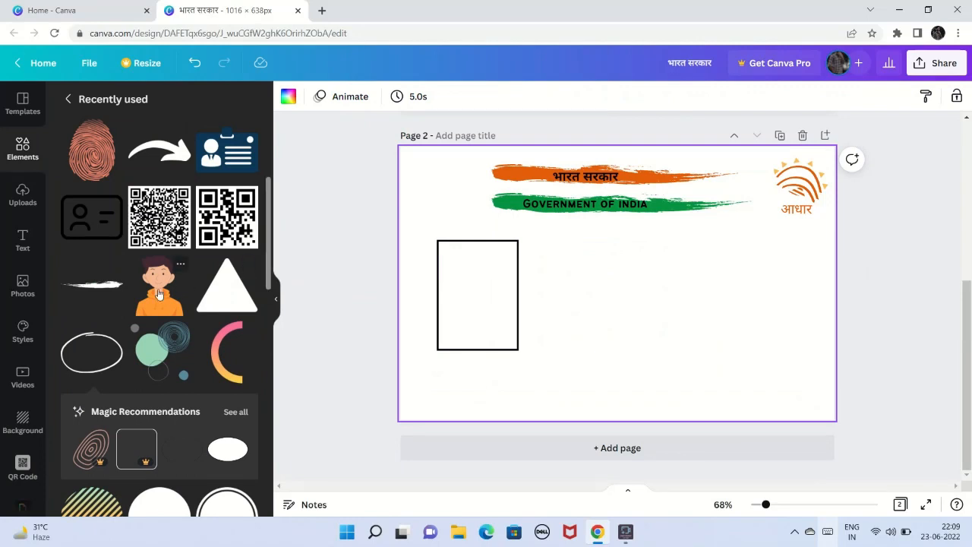
# Duplicate the "भारत सरकार" text beside the photo frame's upper edge and replace the copy with the cardholder's name in Hindi.
pyautogui.click(630, 175)
pyautogui.moveTo(630, 176); pyautogui.dragTo(620, 252)
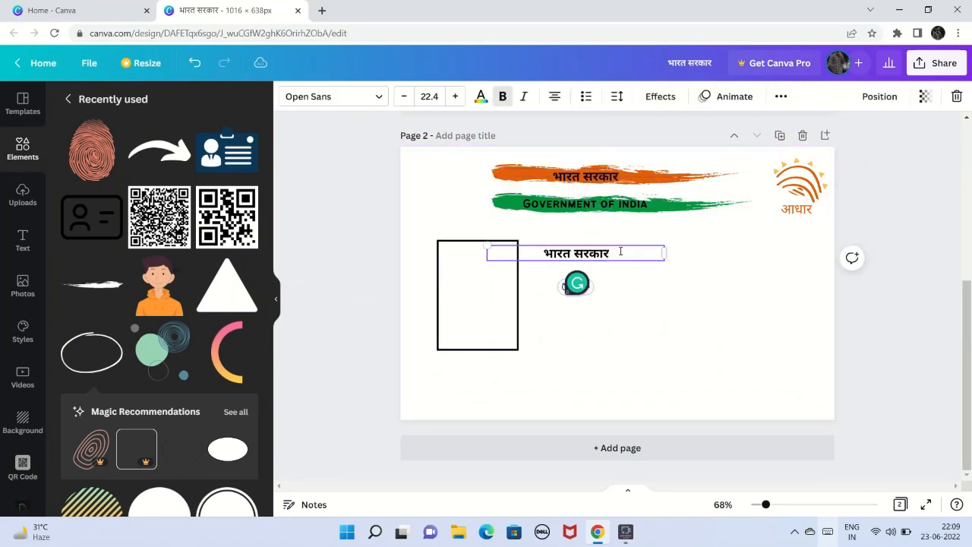
pyautogui.click(621, 250)
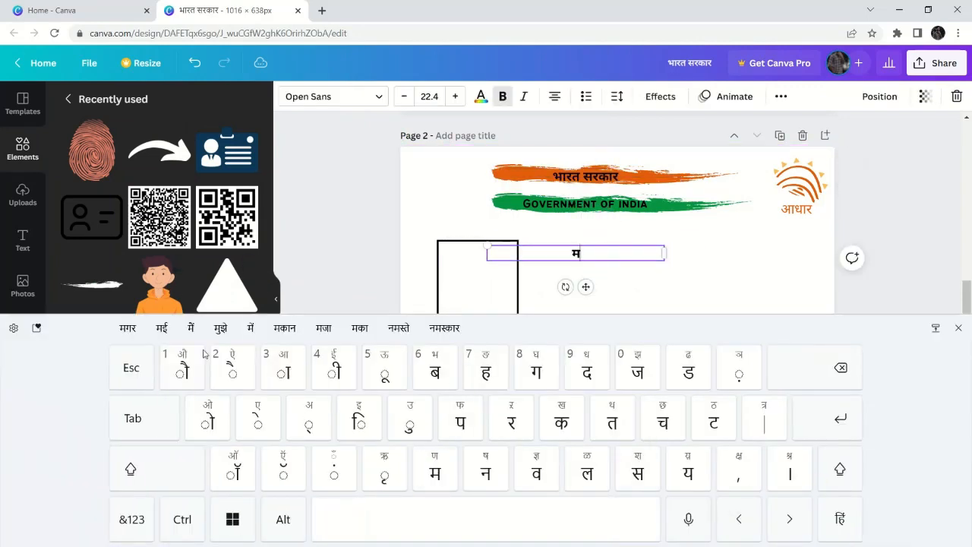
pyautogui.write('म')
pyautogui.click(204, 354)
pyautogui.click(651, 386)
pyautogui.click(355, 376)
pyautogui.click(401, 505)
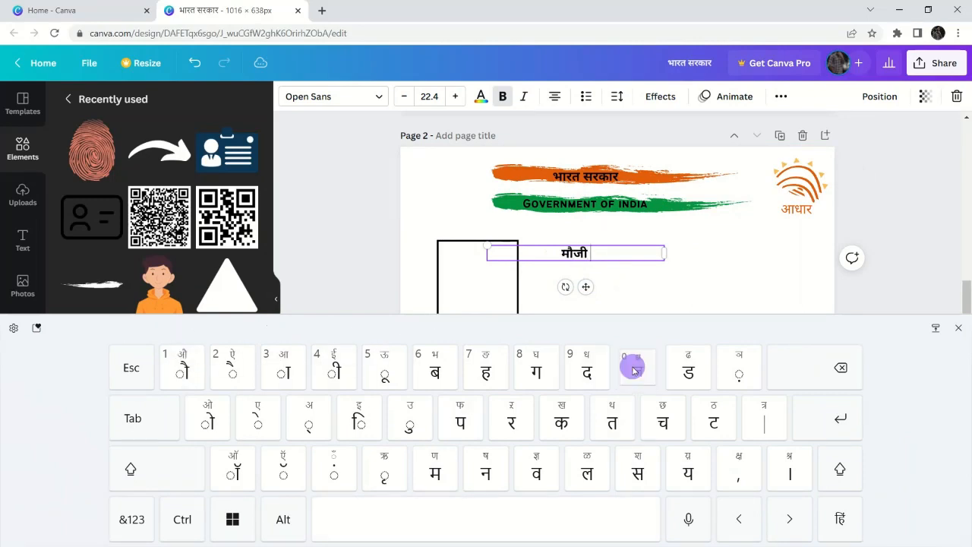
pyautogui.click(636, 370)
pyautogui.click(183, 373)
pyautogui.click(559, 423)
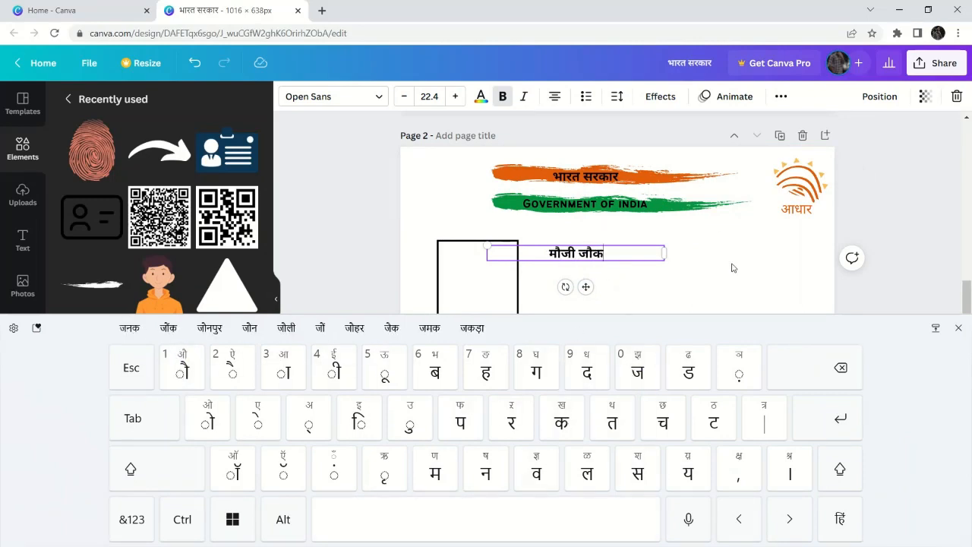
# Duplicate the Hindi name line, placing one copy directly beneath it and another near the card's lower edge.
pyautogui.click(781, 97)
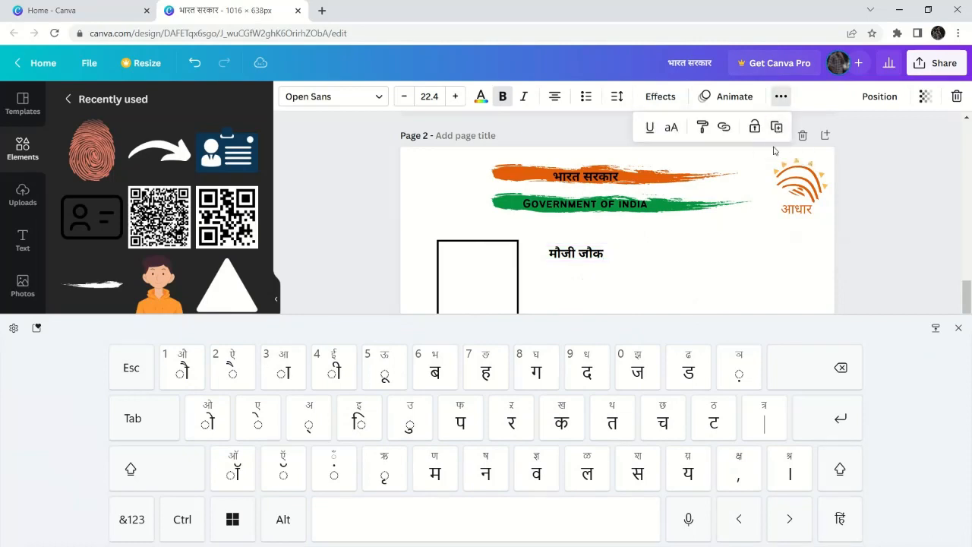
pyautogui.click(780, 92)
pyautogui.click(781, 96)
pyautogui.click(777, 127)
pyautogui.moveTo(645, 264)
pyautogui.mouseDown()
pyautogui.moveTo(647, 276)
pyautogui.moveTo(626, 266)
pyautogui.mouseUp()
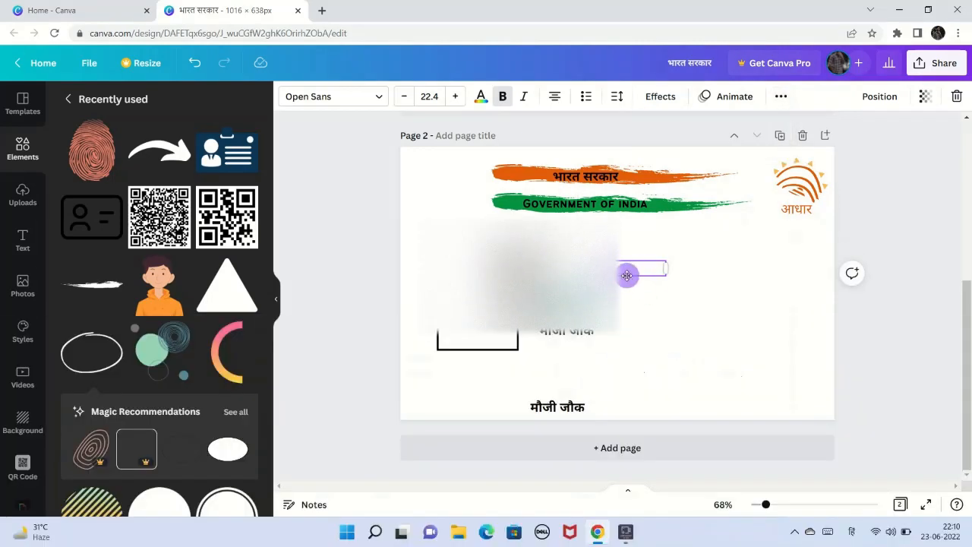
pyautogui.click(568, 331)
pyautogui.click(803, 136)
pyautogui.click(195, 63)
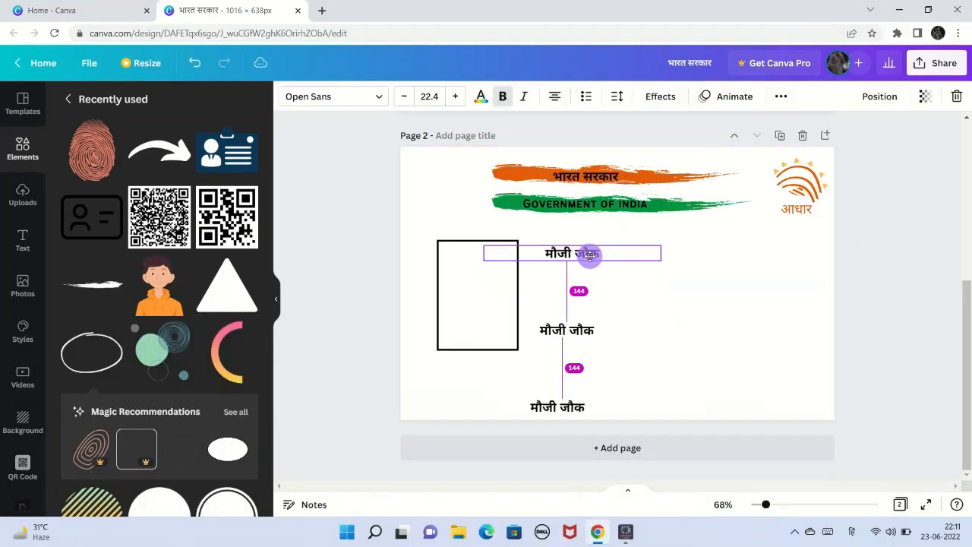
pyautogui.moveTo(604, 253); pyautogui.dragTo(604, 283)
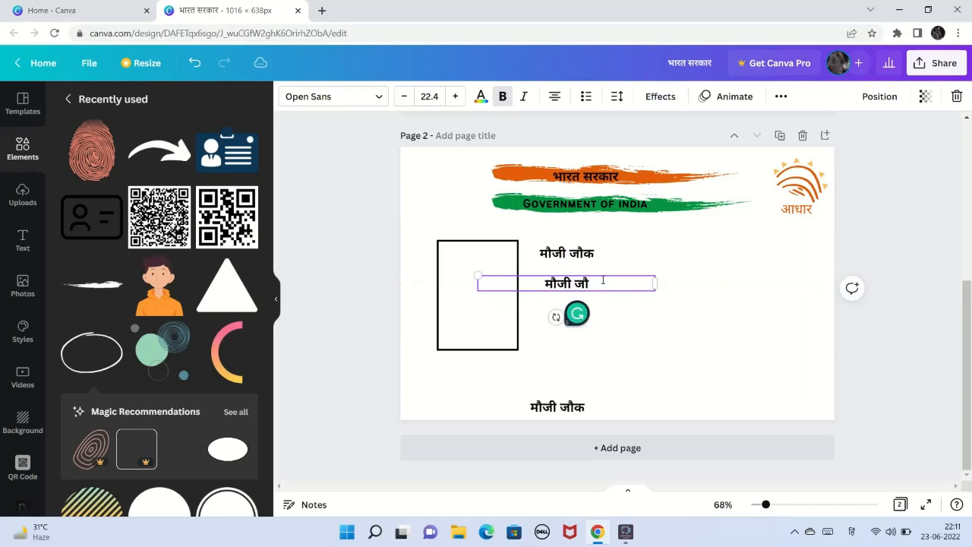
# Replace the text of the second name line with the cardholder's name in English letters.
pyautogui.press('super+space')
pyautogui.click(850, 374)
pyautogui.write('moji j')
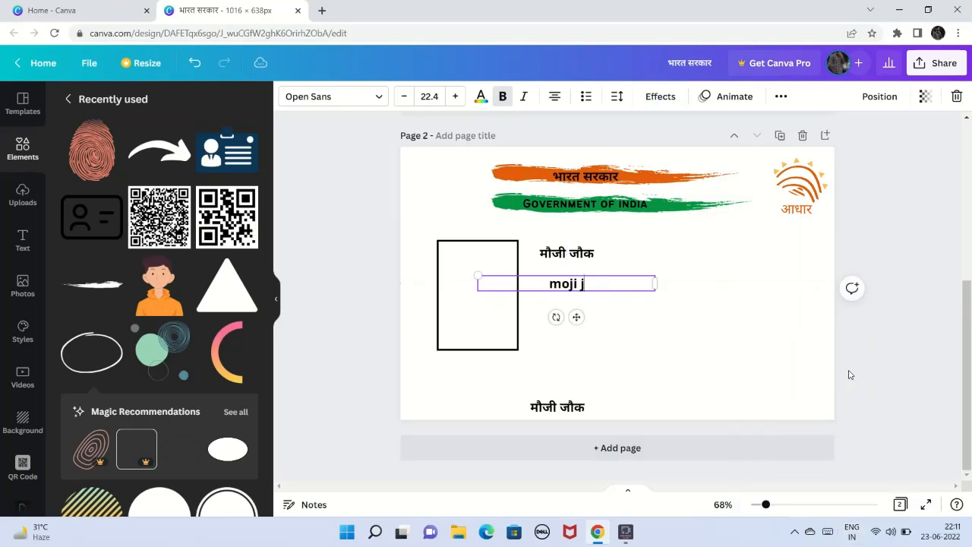
pyautogui.hotkey('ctrl', 'd')
pyautogui.click(730, 417)
# Duplicate the English name line, place the copy directly beneath it and clear its text.
pyautogui.click(576, 289)
pyautogui.hotkey('ctrl', 'd')
pyautogui.moveTo(613, 293); pyautogui.dragTo(609, 312)
pyautogui.doubleClick(609, 312)
pyautogui.press('BackSpace')
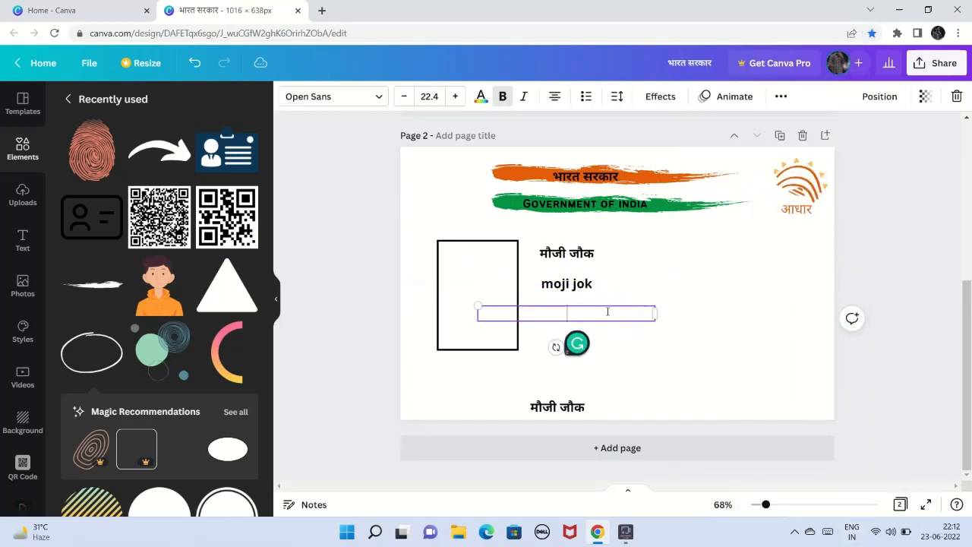
# Enter the Hindi label "जन्म तिथि" in the empty third line.
pyautogui.click(851, 534)
pyautogui.click(850, 412)
pyautogui.click(828, 531)
pyautogui.click(636, 372)
pyautogui.click(495, 458)
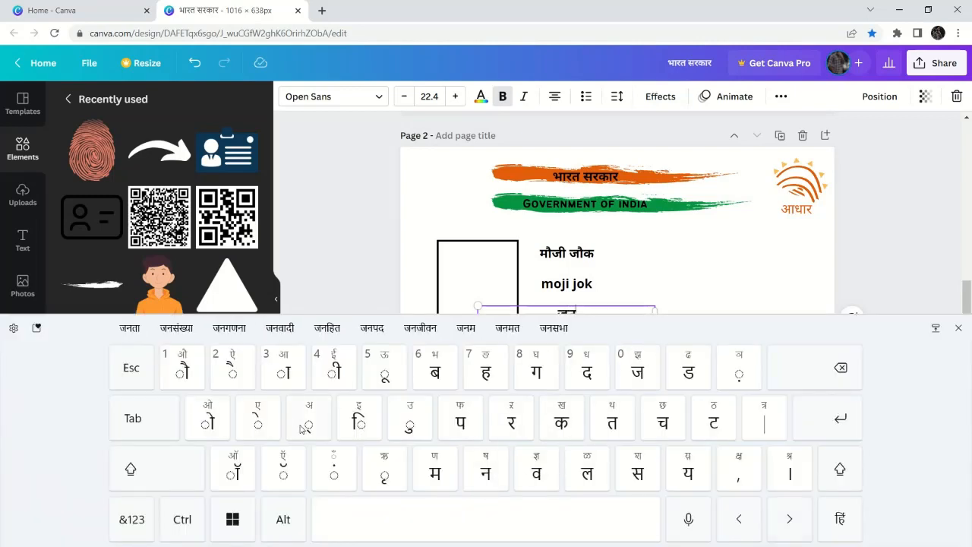
pyautogui.click(301, 425)
pyautogui.click(435, 471)
pyautogui.click(490, 518)
pyautogui.click(613, 422)
pyautogui.click(358, 422)
pyautogui.click(156, 469)
pyautogui.click(613, 422)
pyautogui.click(359, 423)
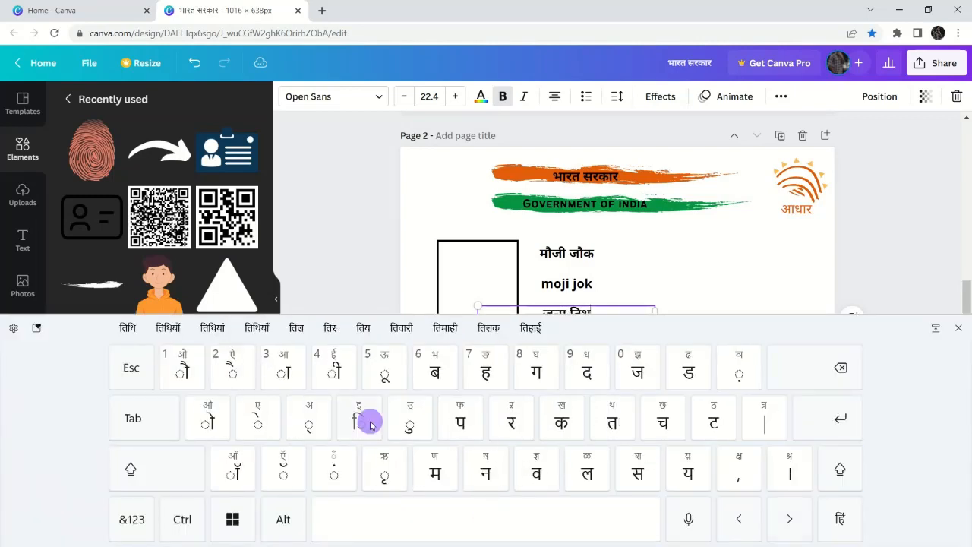
# Append "/DOB" and the cardholder's date of birth to the "जन्म तिथि" label.
pyautogui.click(838, 511)
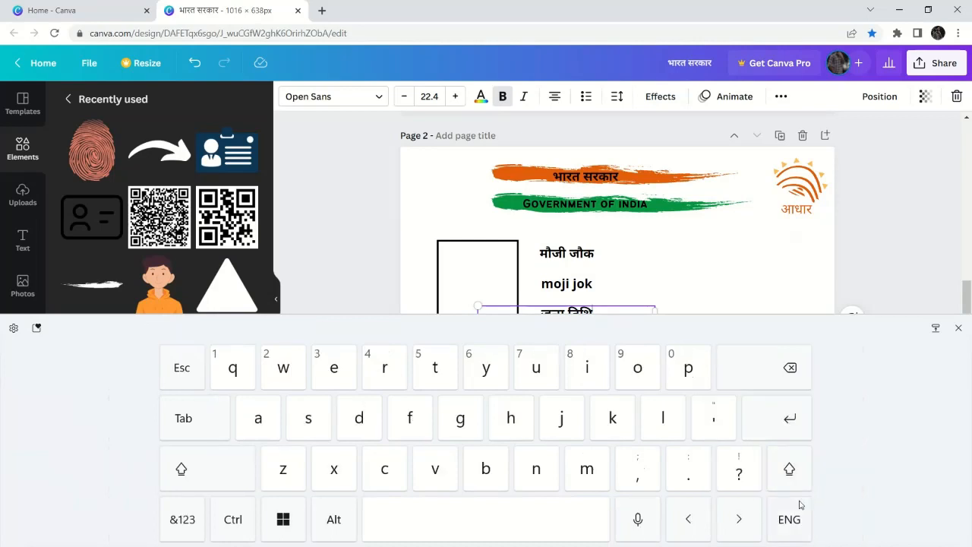
pyautogui.write('/DOB 30/02/1255')
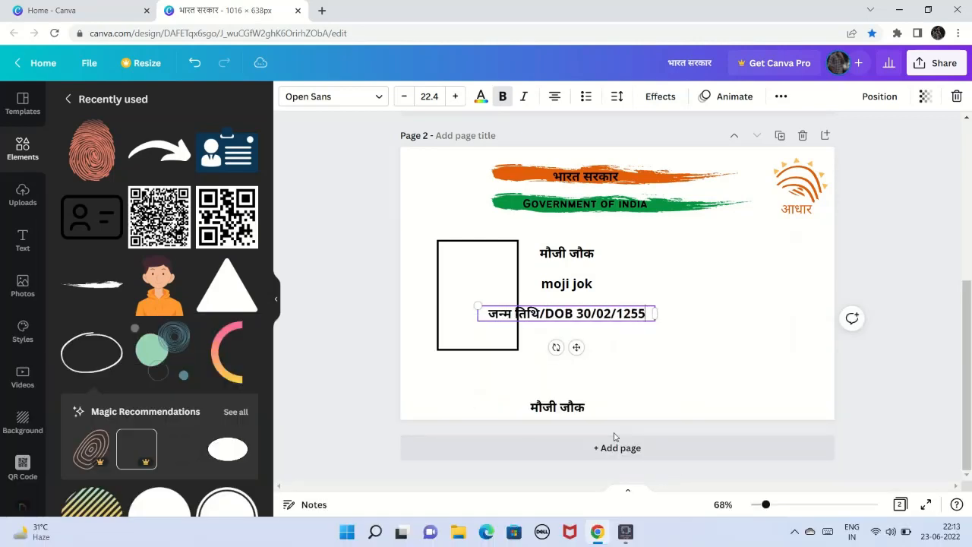
pyautogui.press('BackSpace')
pyautogui.click(675, 281)
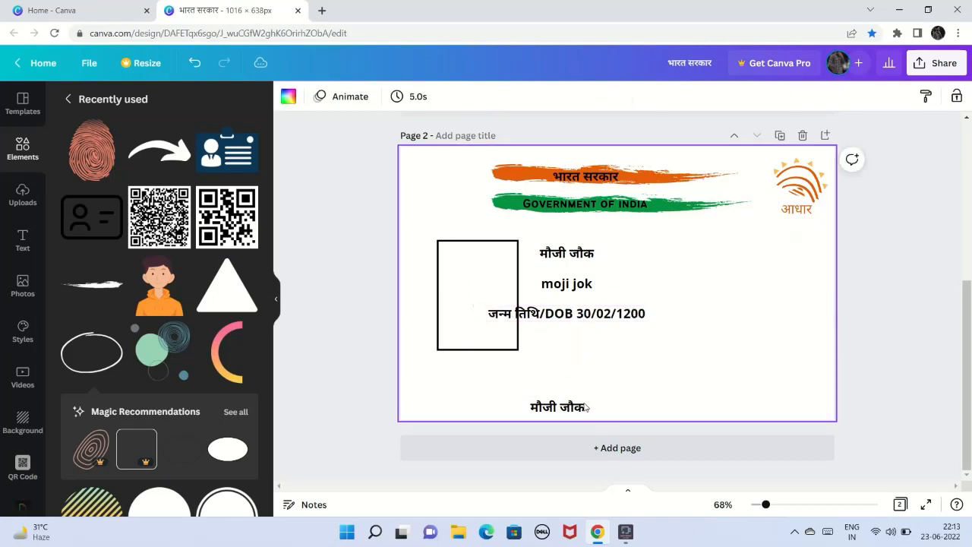
# Move the spare Hindi name copy from the card's lower edge to beneath the date of birth line and clear its text.
pyautogui.moveTo(585, 405); pyautogui.dragTo(605, 339)
pyautogui.click(616, 341)
pyautogui.press('BackSpace')
pyautogui.press('BackSpace')
pyautogui.press('BackSpace')
pyautogui.press('BackSpace')
pyautogui.press('BackSpace')
pyautogui.press('BackSpace')
pyautogui.press('BackSpace')
pyautogui.press('BackSpace')
# Enter "पुरूष/MALE" in the emptied line beneath the date of birth.
pyautogui.click(828, 531)
pyautogui.click(807, 530)
pyautogui.write('पुरू')
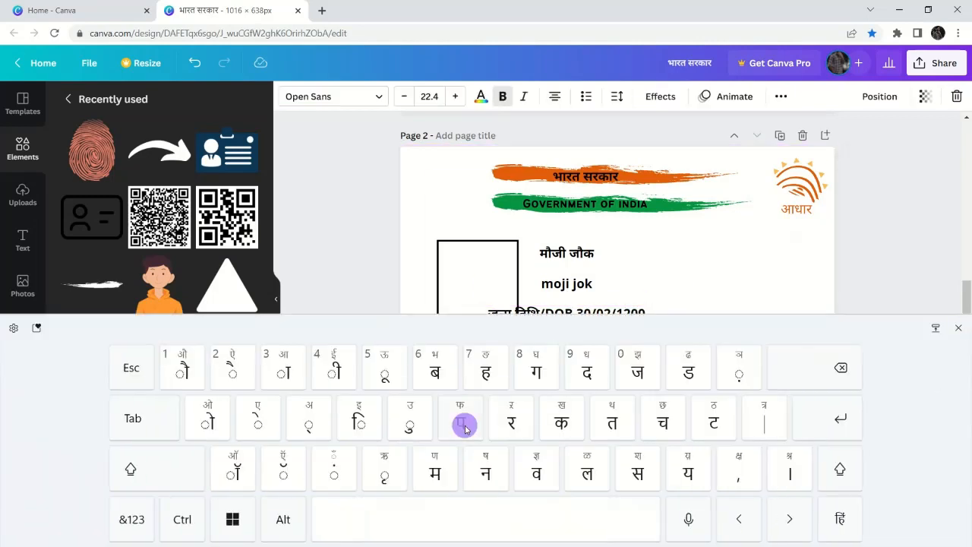
pyautogui.click(156, 470)
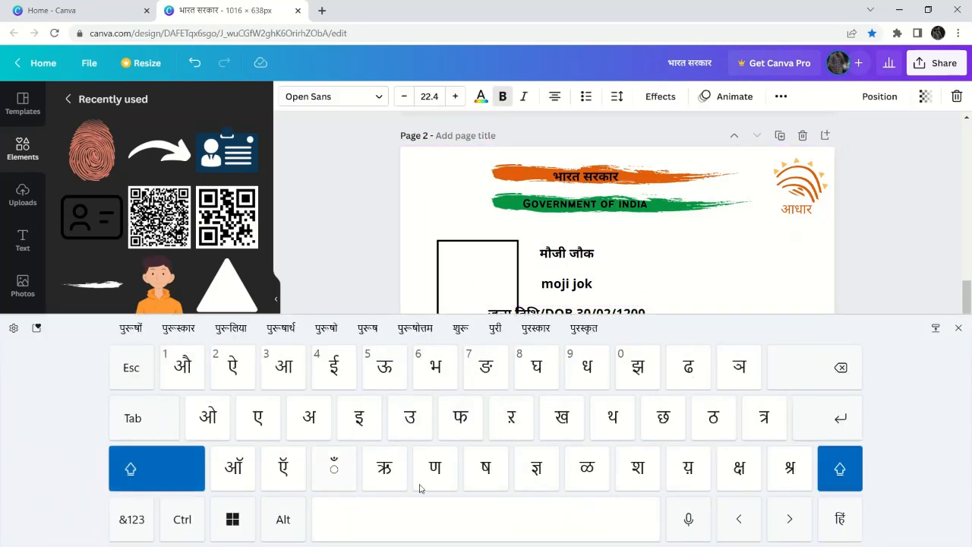
pyautogui.click(486, 471)
pyautogui.click(845, 517)
pyautogui.click(779, 415)
pyautogui.click(961, 327)
pyautogui.write('/MALE')
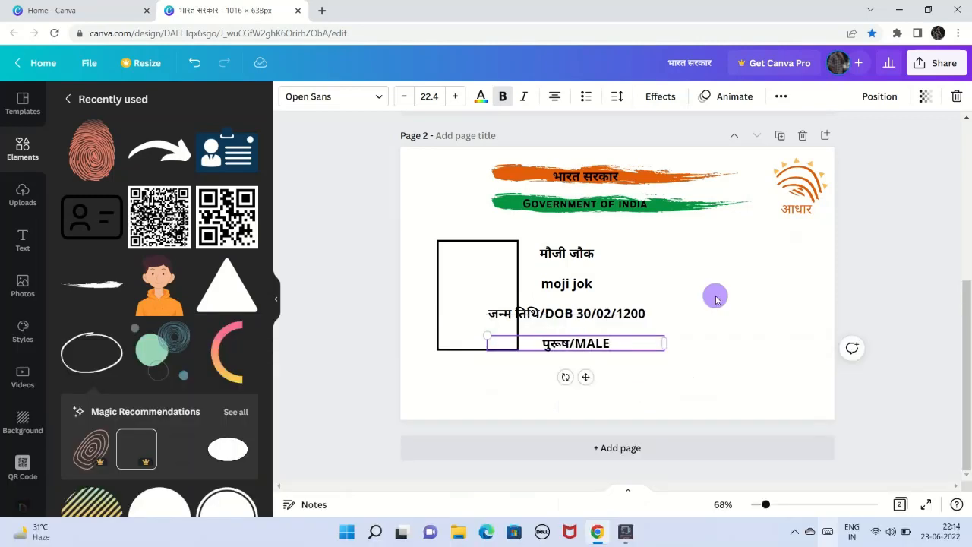
# Shift the Hindi name beside the photo frame and set the name, date of birth and gender lines to Agrandir Narrow.
pyautogui.click(582, 252)
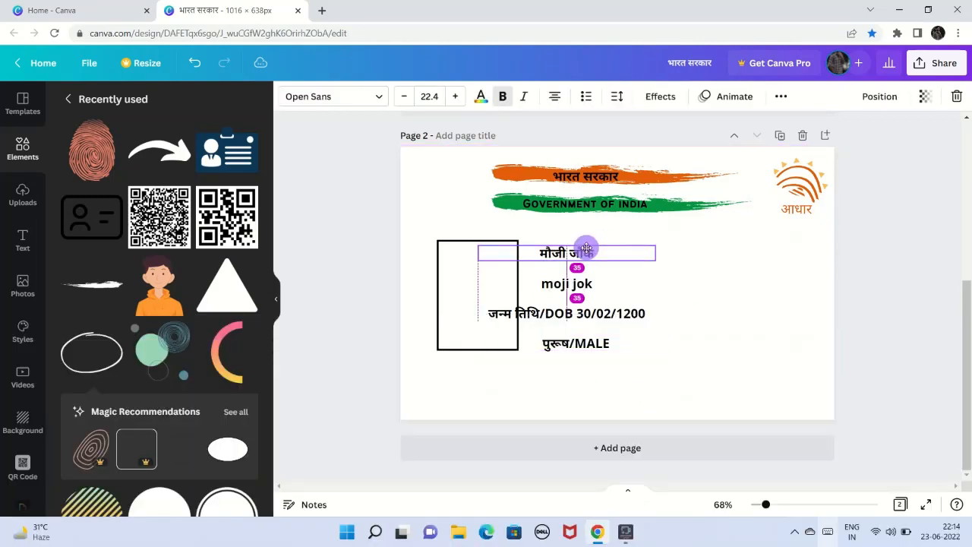
pyautogui.moveTo(591, 285); pyautogui.dragTo(573, 245)
pyautogui.click(335, 96)
pyautogui.click(101, 159)
pyautogui.click(532, 313)
pyautogui.click(102, 160)
pyautogui.click(590, 348)
pyautogui.click(101, 159)
pyautogui.click(638, 375)
# Stack the English name, date of birth and gender lines closely beneath the Hindi name, aligned beside the photo frame.
pyautogui.moveTo(592, 277); pyautogui.dragTo(578, 269)
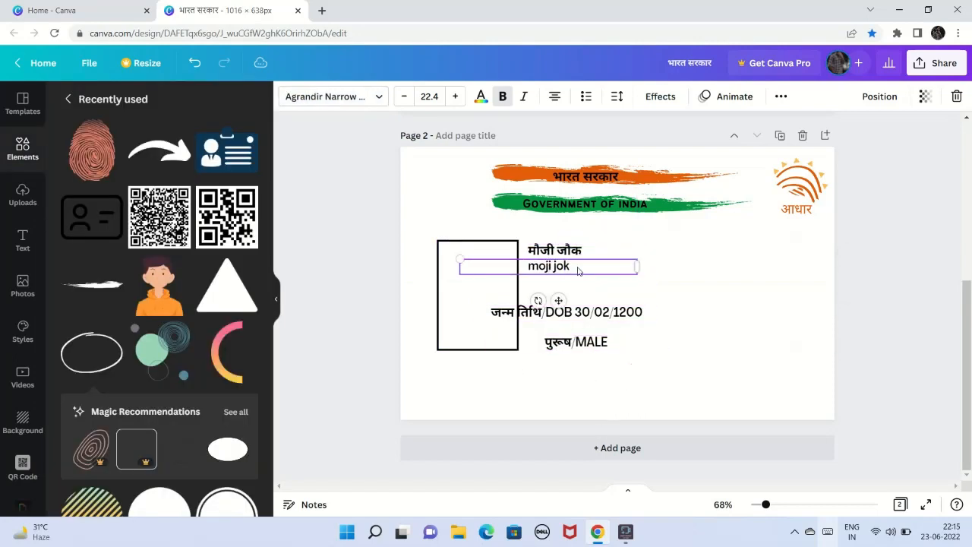
pyautogui.moveTo(570, 312); pyautogui.dragTo(606, 288)
pyautogui.moveTo(595, 343); pyautogui.dragTo(578, 308)
pyautogui.click(608, 345)
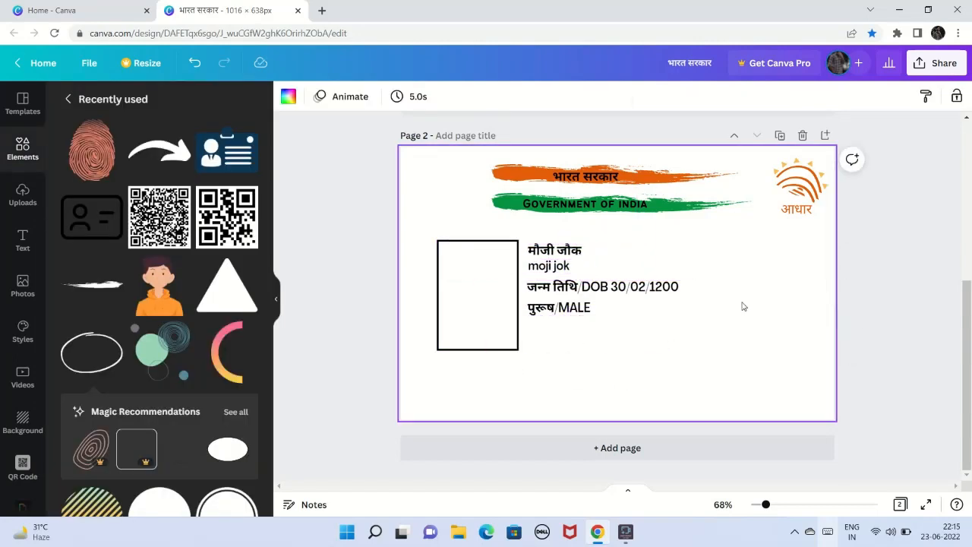
# Duplicate the gender line near the card's lower edge and replace its text with the Aadhaar card number.
pyautogui.click(585, 308)
pyautogui.hotkey('ctrl', 'd')
pyautogui.moveTo(574, 345); pyautogui.dragTo(597, 426)
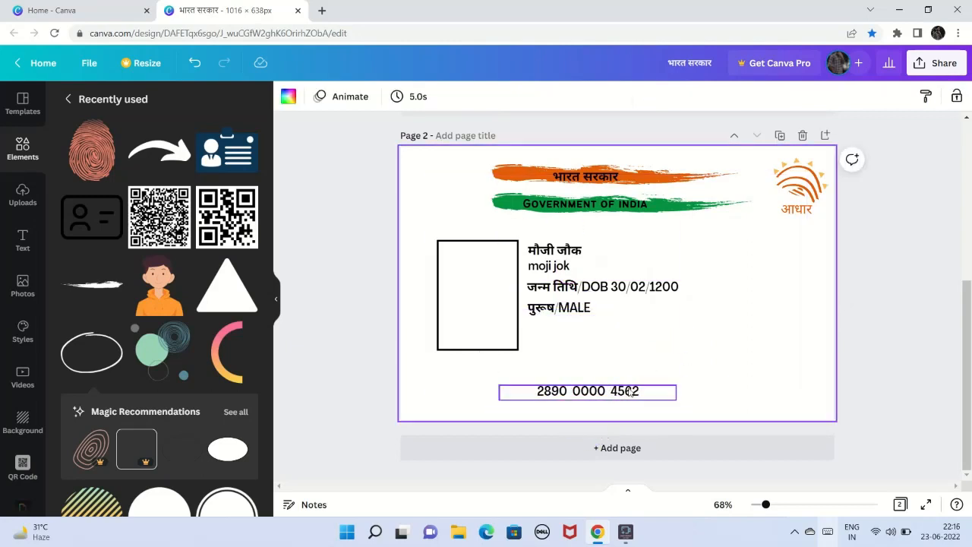
pyautogui.moveTo(632, 390); pyautogui.dragTo(656, 369)
# Find the line elements in the element library.
pyautogui.scroll(-1, 156, 168)
pyautogui.scroll(2, 155, 169)
pyautogui.scroll(-6, 156, 169)
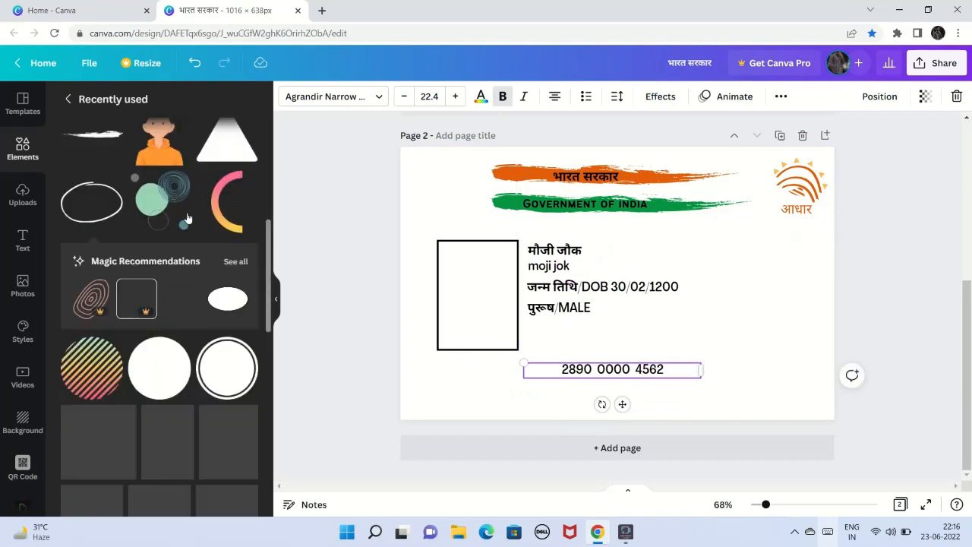
pyautogui.click(114, 235)
pyautogui.click(70, 100)
pyautogui.click(79, 140)
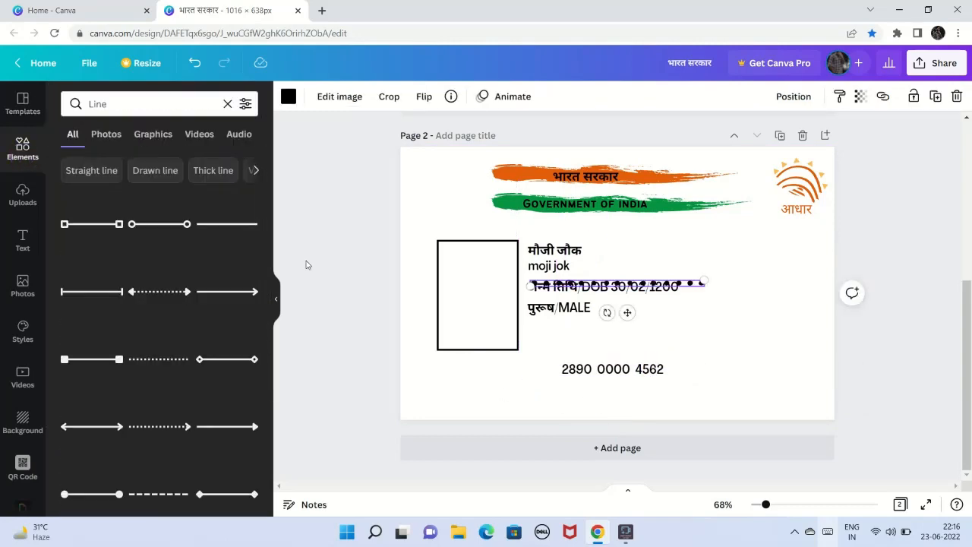
pyautogui.press('Delete')
pyautogui.click(227, 224)
pyautogui.moveTo(694, 283); pyautogui.dragTo(699, 281)
pyautogui.click(195, 63)
# Add a plain straight line beneath the card number and stretch it across the full card width.
pyautogui.click(227, 224)
pyautogui.moveTo(628, 312); pyautogui.dragTo(628, 406)
pyautogui.moveTo(542, 377); pyautogui.dragTo(403, 378)
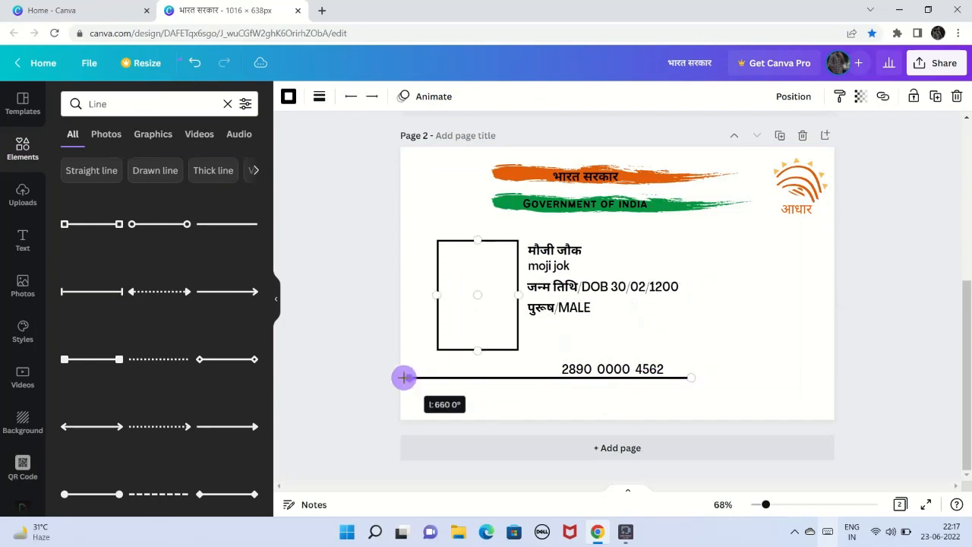
pyautogui.moveTo(694, 377); pyautogui.dragTo(832, 377)
pyautogui.click(810, 342)
# Lower the divider line slightly and bring the card number down to sit just above it.
pyautogui.click(629, 378)
pyautogui.moveTo(627, 407); pyautogui.dragTo(627, 420)
pyautogui.moveTo(635, 370); pyautogui.dragTo(630, 378)
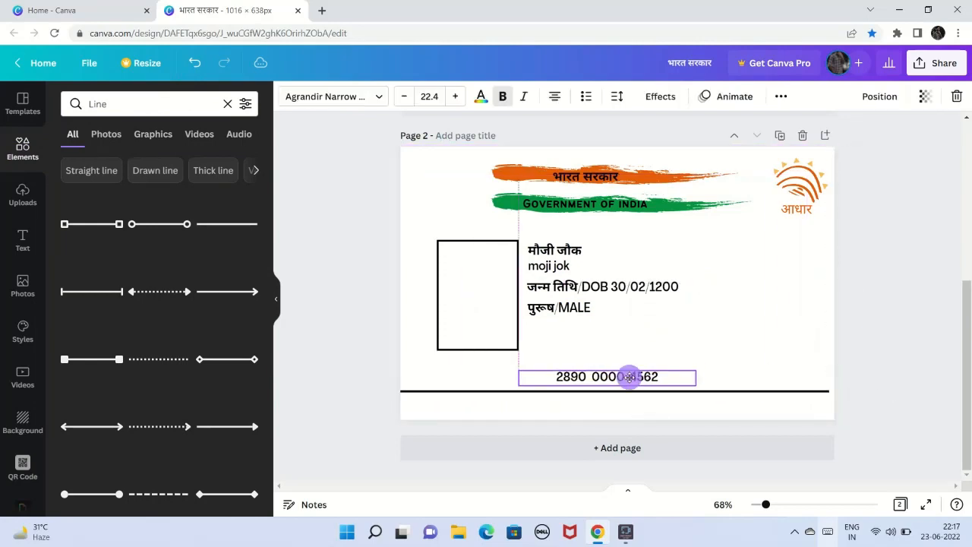
pyautogui.click(608, 404)
# Duplicate the gender line beneath the divider line and replace its text with "मेरा".
pyautogui.click(558, 308)
pyautogui.hotkey('ctrl', 'd')
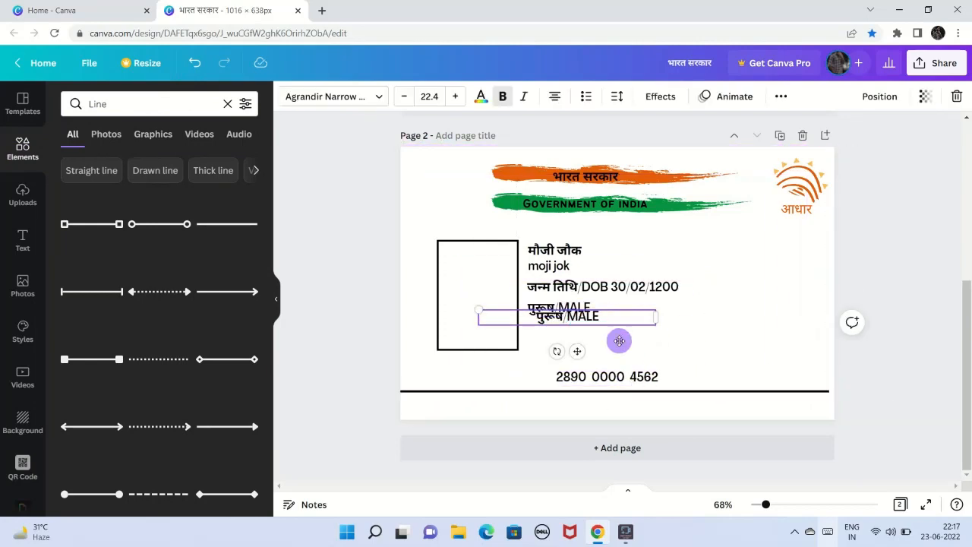
pyautogui.moveTo(566, 311); pyautogui.dragTo(590, 403)
pyautogui.click(829, 532)
pyautogui.click(788, 522)
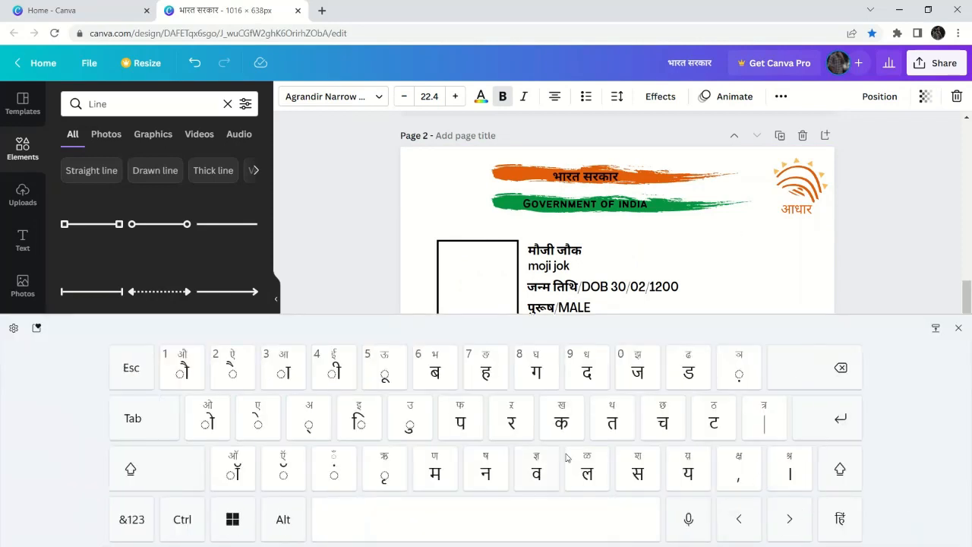
pyautogui.click(259, 428)
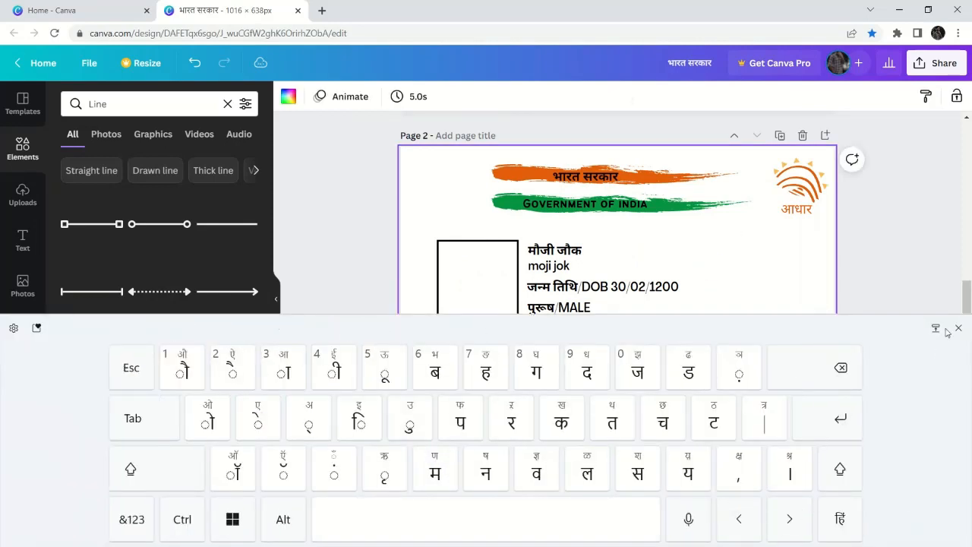
pyautogui.click(958, 327)
# Place a second copy of the text beside "मेरा" and enter "मेरी पहचान" in it.
pyautogui.click(545, 412)
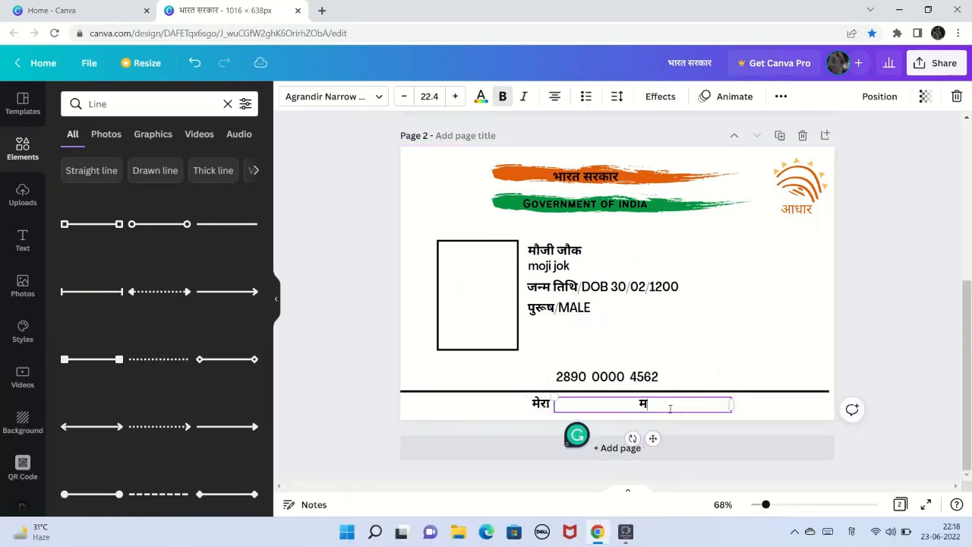
pyautogui.click(852, 531)
pyautogui.click(828, 532)
pyautogui.click(257, 422)
pyautogui.click(512, 422)
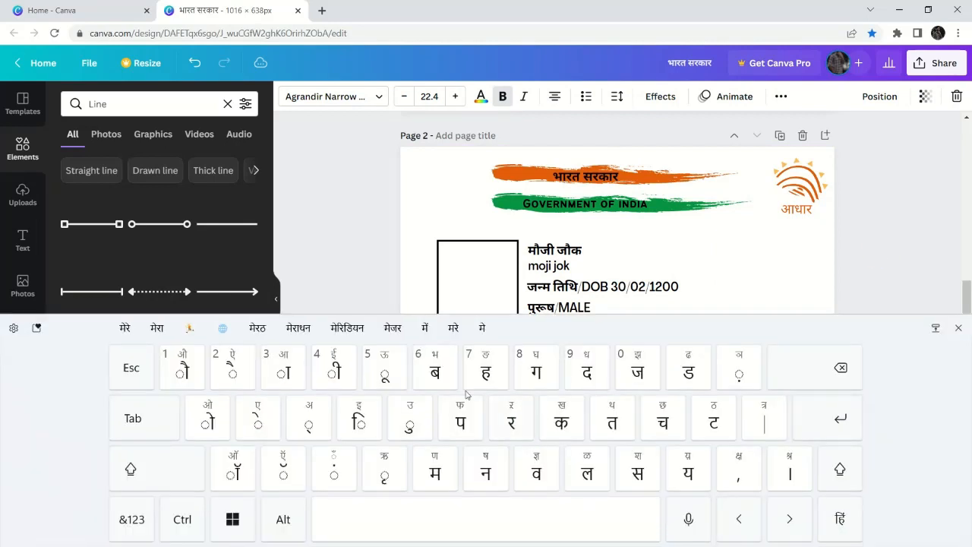
pyautogui.click(334, 370)
pyautogui.click(402, 517)
pyautogui.click(461, 421)
pyautogui.click(608, 464)
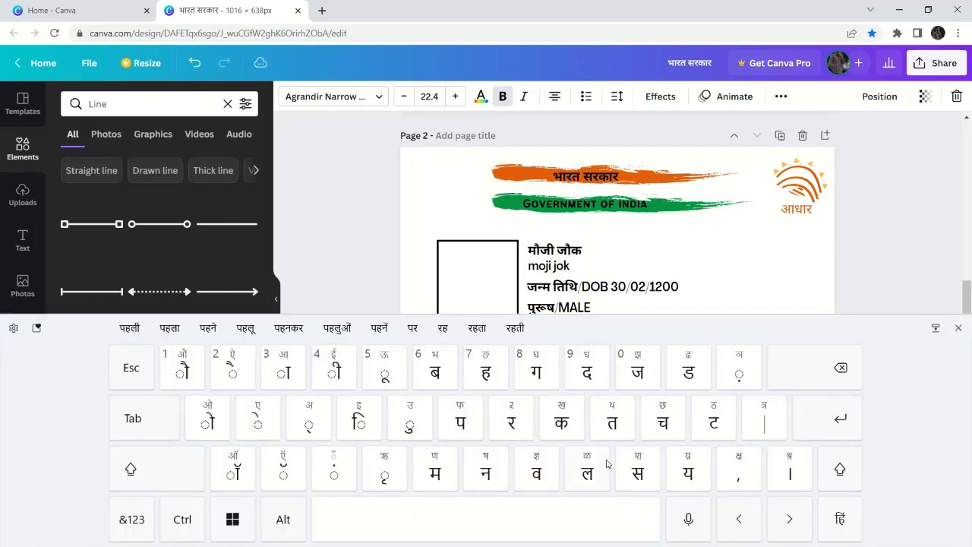
pyautogui.click(664, 438)
pyautogui.click(284, 373)
pyautogui.click(486, 469)
pyautogui.click(733, 266)
pyautogui.click(959, 329)
# Copy the orange "आधार" label from beneath the emblem into the tagline, making room between "मेरा" and "मेरी पहचान".
pyautogui.click(810, 210)
pyautogui.hotkey('ctrl', 'd')
pyautogui.moveTo(812, 253); pyautogui.dragTo(597, 449)
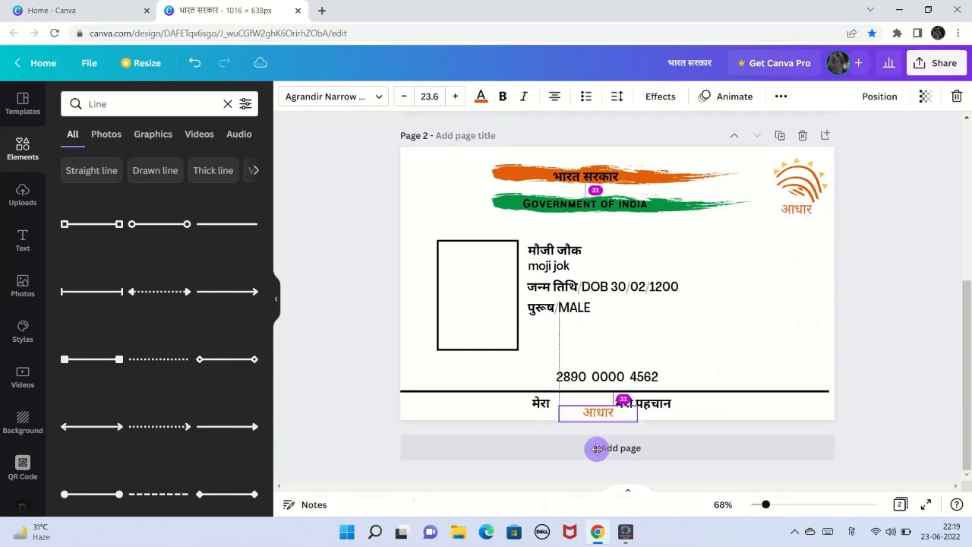
pyautogui.moveTo(650, 406); pyautogui.dragTo(585, 402)
pyautogui.moveTo(577, 403); pyautogui.dragTo(656, 402)
pyautogui.moveTo(559, 401); pyautogui.dragTo(535, 402)
# Bring "मेरी पहचान" and "मेरा" close to either side of the orange "आधार" in the tagline.
pyautogui.click(706, 402)
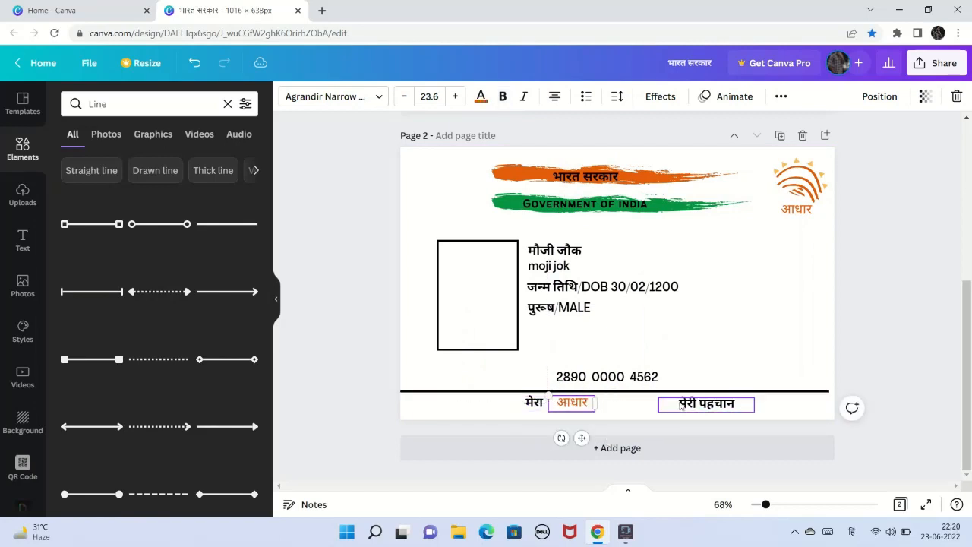
pyautogui.moveTo(707, 402); pyautogui.dragTo(545, 402)
pyautogui.click(646, 403)
pyautogui.click(541, 405)
pyautogui.moveTo(627, 407); pyautogui.dragTo(523, 406)
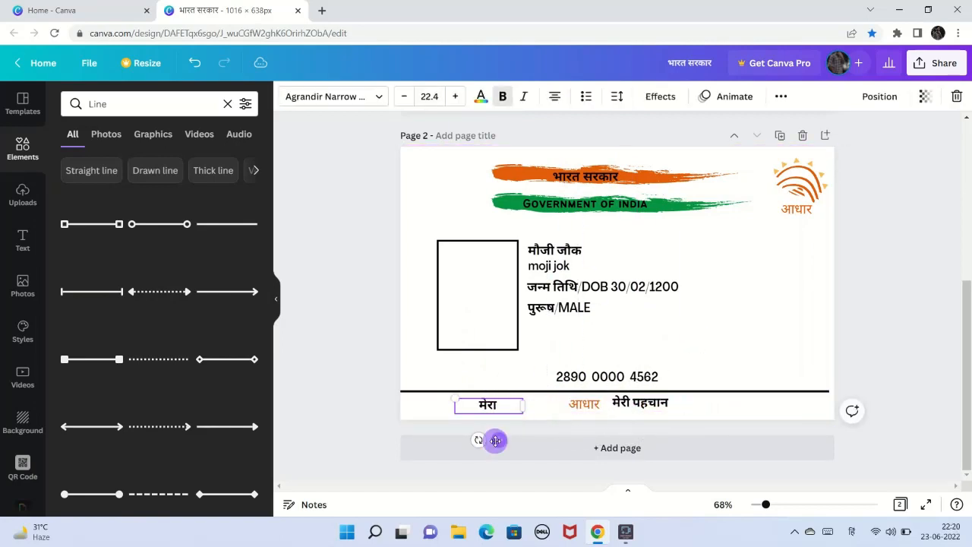
pyautogui.moveTo(497, 440); pyautogui.dragTo(555, 439)
# Even out the spacing of "मेरा आधार मेरी पहचान" and lower the "आधार" label beneath the emblem slightly.
pyautogui.click(588, 404)
pyautogui.click(622, 385)
pyautogui.moveTo(593, 403); pyautogui.dragTo(598, 401)
pyautogui.moveTo(550, 409); pyautogui.dragTo(560, 410)
pyautogui.click(639, 386)
pyautogui.click(763, 348)
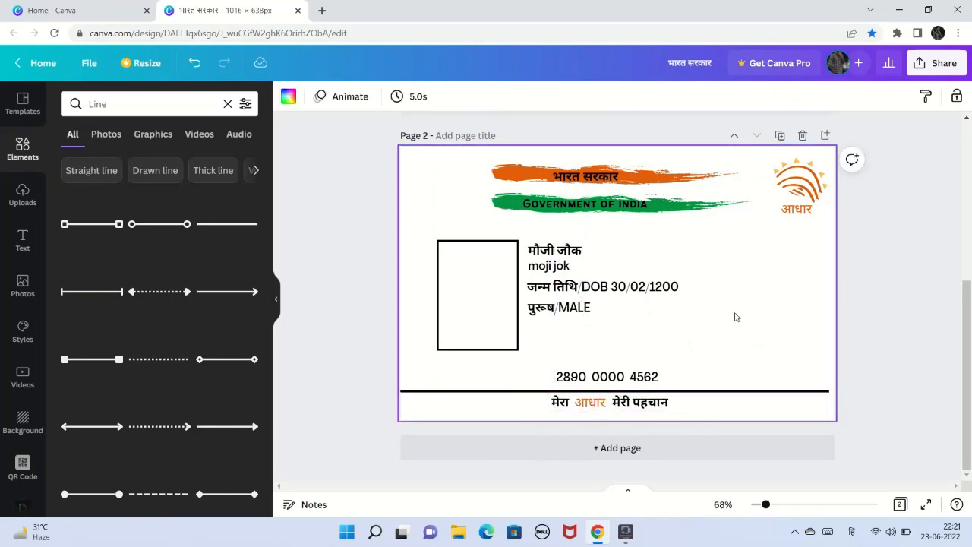
pyautogui.moveTo(797, 209); pyautogui.dragTo(797, 214)
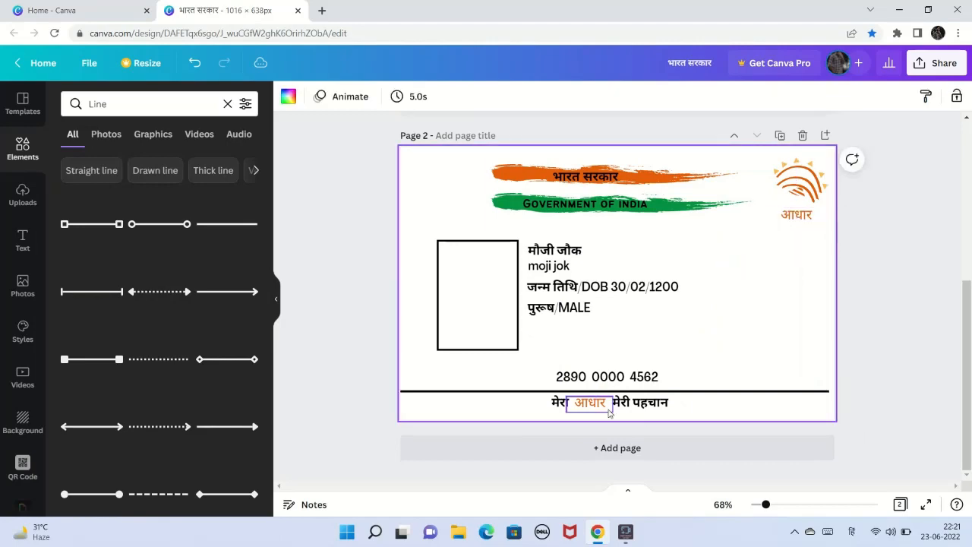
# Insert the recently used cartoon boy in the orange hoodie onto the card.
pyautogui.click(479, 346)
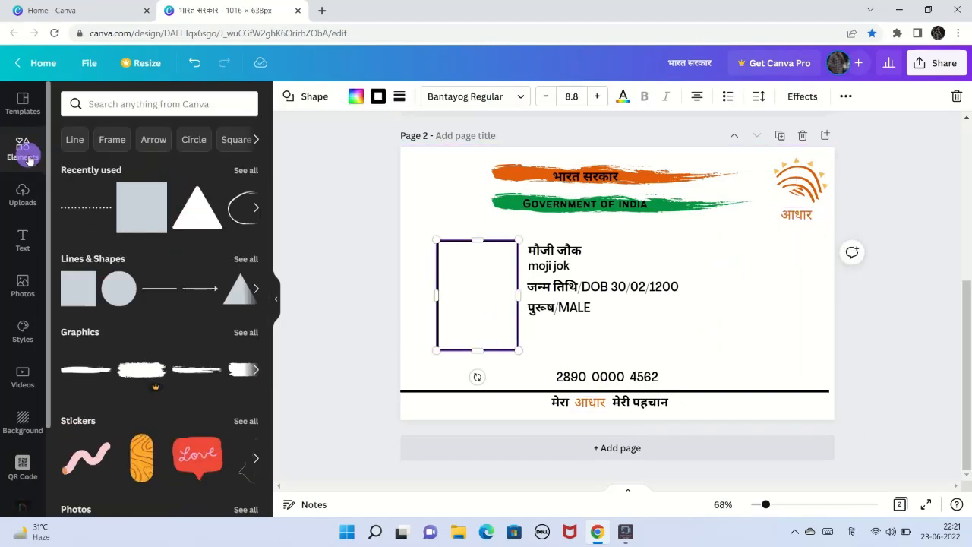
pyautogui.click(256, 209)
pyautogui.click(256, 210)
pyautogui.click(245, 171)
pyautogui.scroll(-4, 163, 364)
pyautogui.click(160, 392)
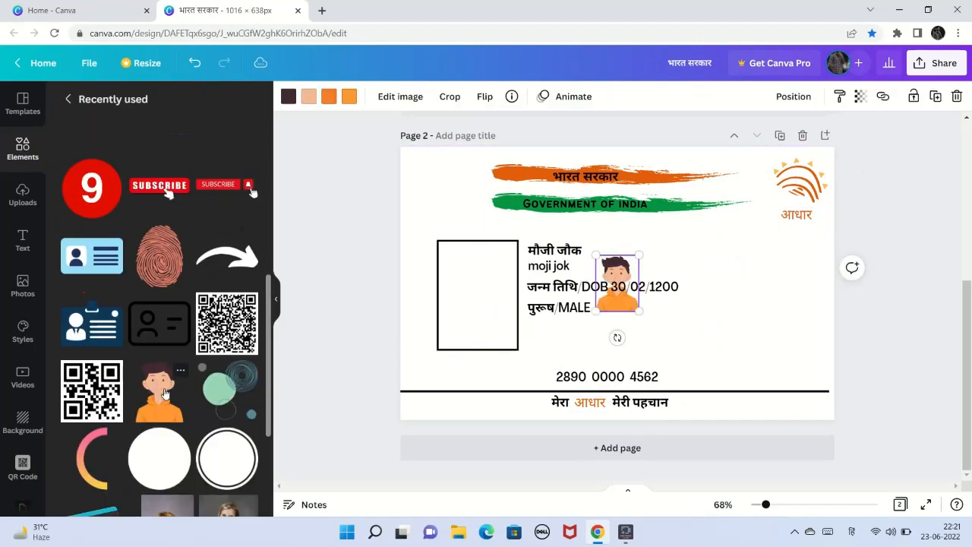
# Move the cartoon boy into the photo frame and resize it to fill the frame.
pyautogui.click(276, 299)
pyautogui.moveTo(519, 313); pyautogui.dragTo(415, 299)
pyautogui.hotkey('ctrl', 'z')
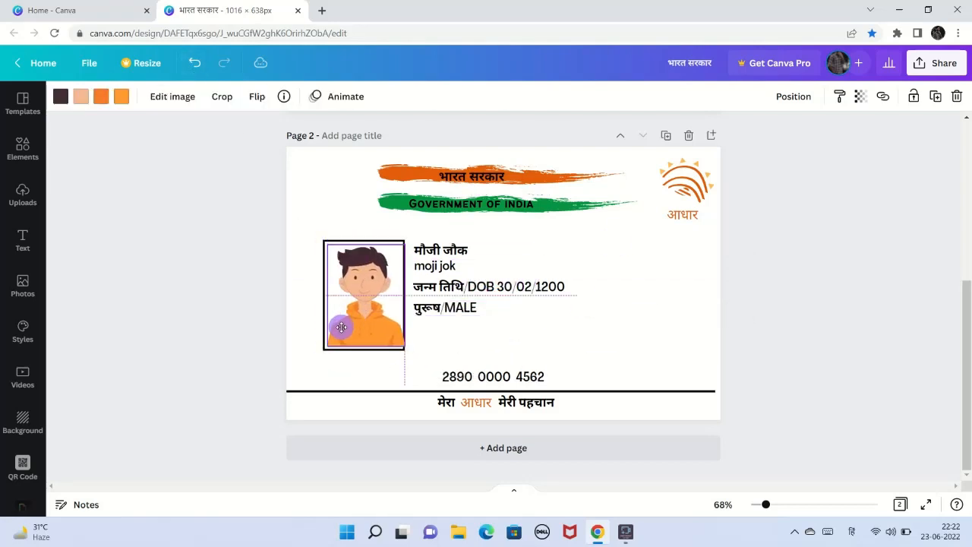
pyautogui.moveTo(326, 243); pyautogui.dragTo(329, 247)
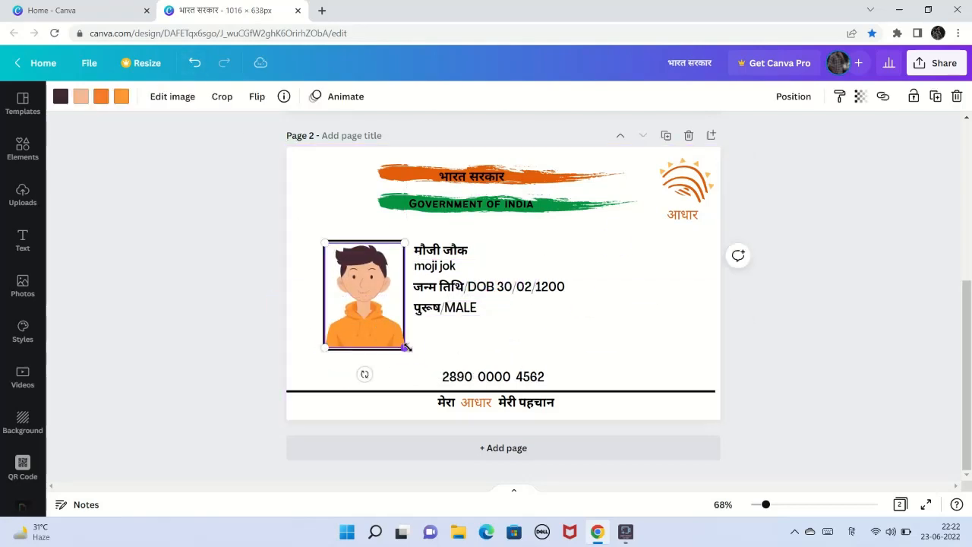
pyautogui.click(411, 370)
pyautogui.click(339, 327)
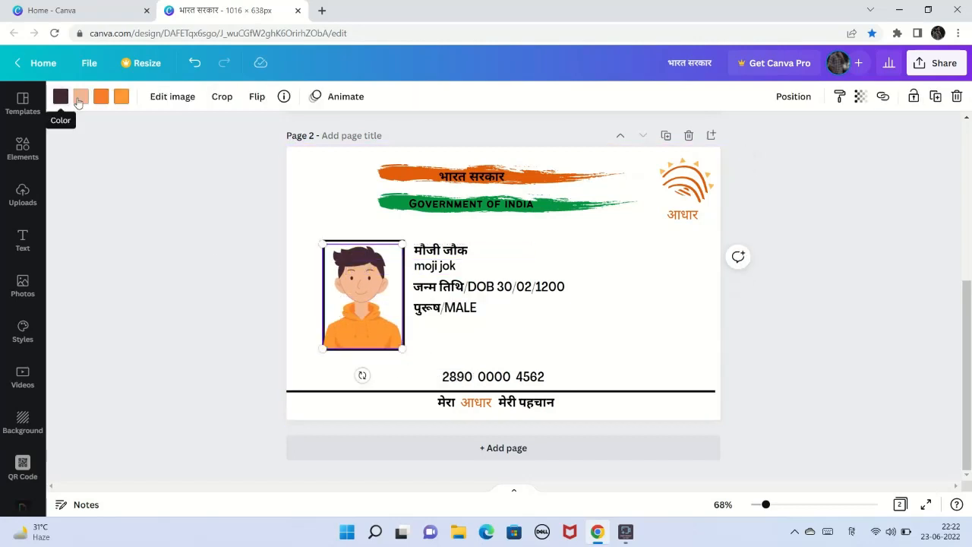
# Recolour the cartoon boy's hoodie dark blue and its trim purple.
pyautogui.click(122, 96)
pyautogui.click(244, 382)
pyautogui.click(108, 197)
pyautogui.click(244, 382)
pyautogui.click(330, 97)
pyautogui.click(108, 314)
pyautogui.click(74, 314)
pyautogui.click(108, 416)
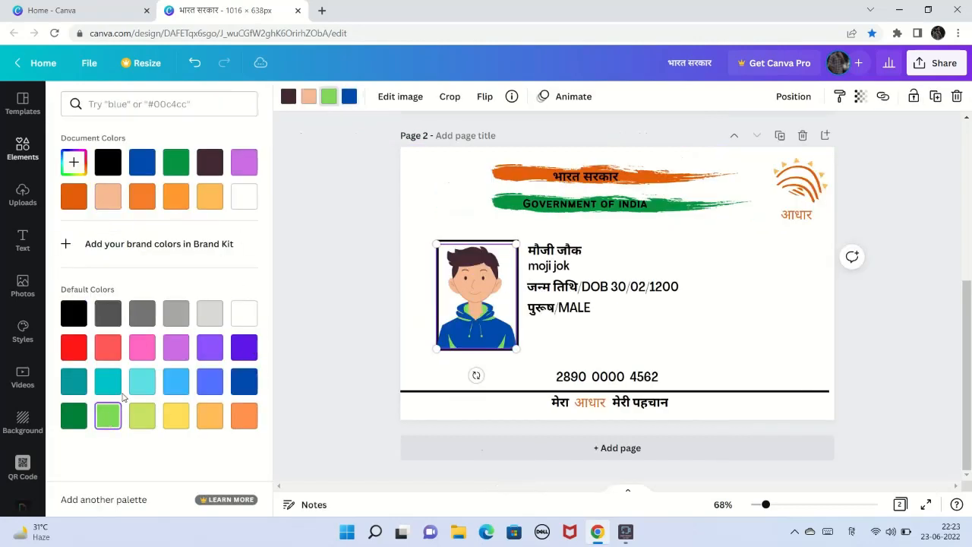
pyautogui.click(304, 321)
# Place a small copy of the cartoon boy beneath the emblem's "आधार" label and make it semi-transparent.
pyautogui.moveTo(430, 319); pyautogui.dragTo(696, 338)
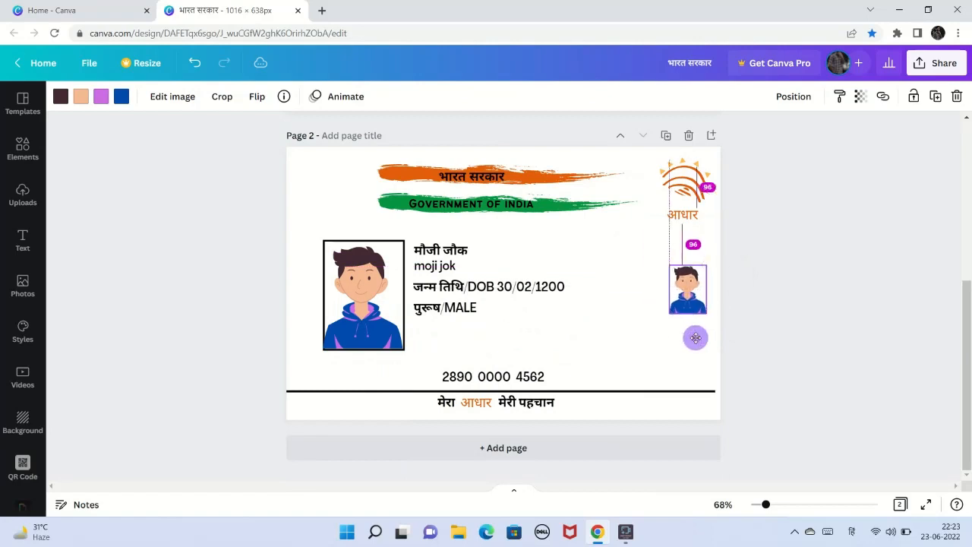
pyautogui.moveTo(692, 293); pyautogui.dragTo(694, 285)
pyautogui.click(861, 97)
pyautogui.moveTo(854, 148); pyautogui.dragTo(760, 150)
pyautogui.click(638, 334)
# Duplicate the card number, shrink the copy and place it directly beneath the faded portrait.
pyautogui.click(539, 377)
pyautogui.hotkey('ctrl', 'd')
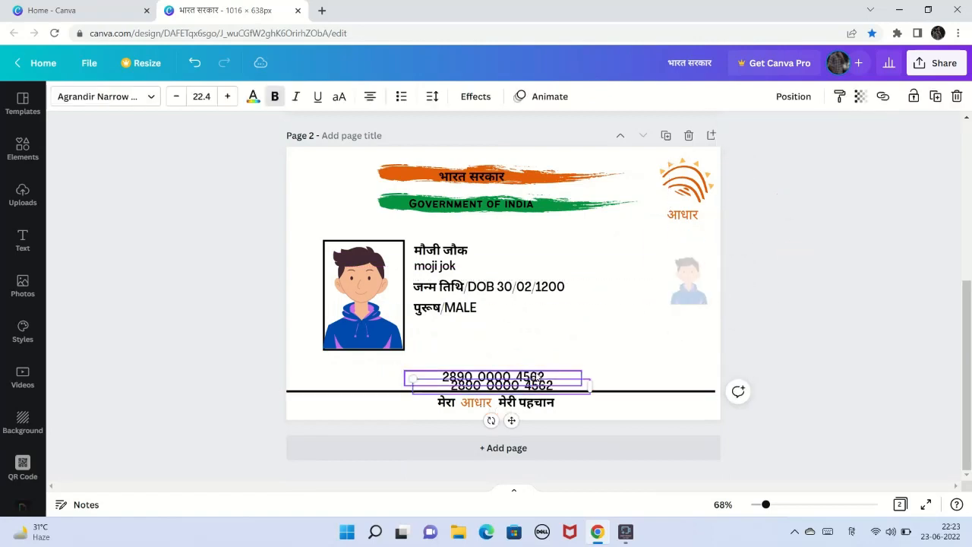
pyautogui.moveTo(512, 420); pyautogui.dragTo(684, 351)
pyautogui.moveTo(763, 319); pyautogui.dragTo(707, 318)
pyautogui.moveTo(585, 311); pyautogui.dragTo(658, 320)
pyautogui.moveTo(693, 350); pyautogui.dragTo(702, 346)
pyautogui.click(655, 339)
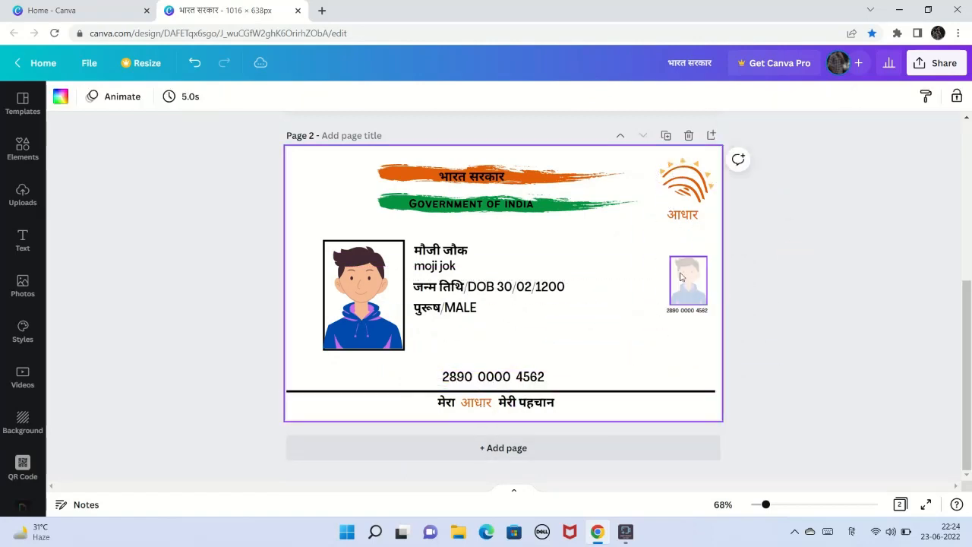
# Nudge the faded portrait and its small number upward to align beneath the emblem.
pyautogui.moveTo(682, 278); pyautogui.dragTo(678, 271)
pyautogui.click(673, 351)
pyautogui.moveTo(687, 311); pyautogui.dragTo(683, 305)
pyautogui.click(647, 346)
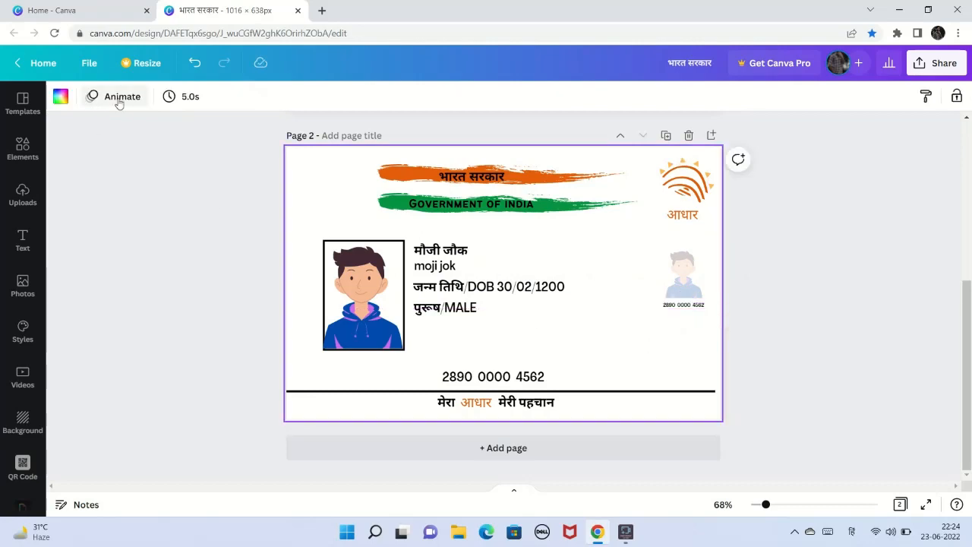
pyautogui.click(32, 160)
pyautogui.click(228, 174)
pyautogui.click(311, 282)
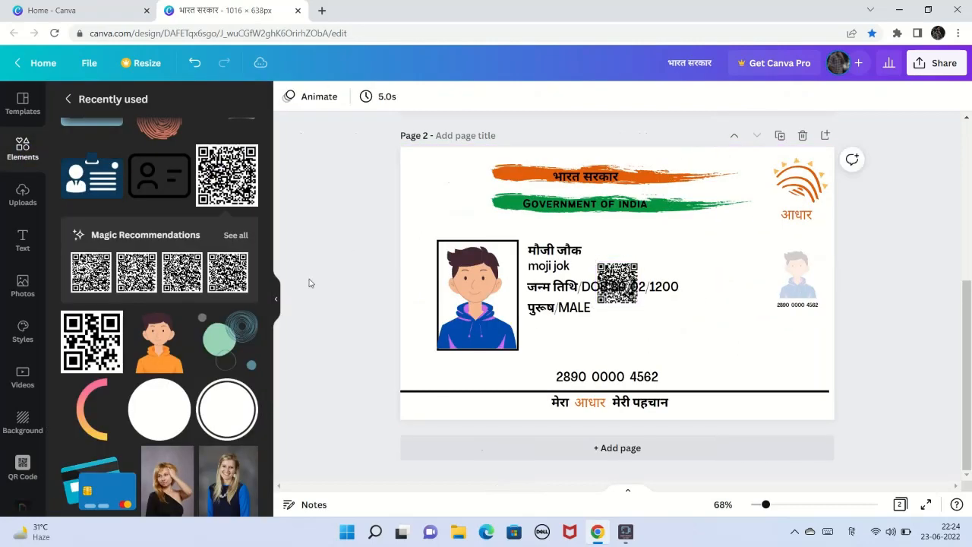
pyautogui.click(275, 293)
pyautogui.click(194, 62)
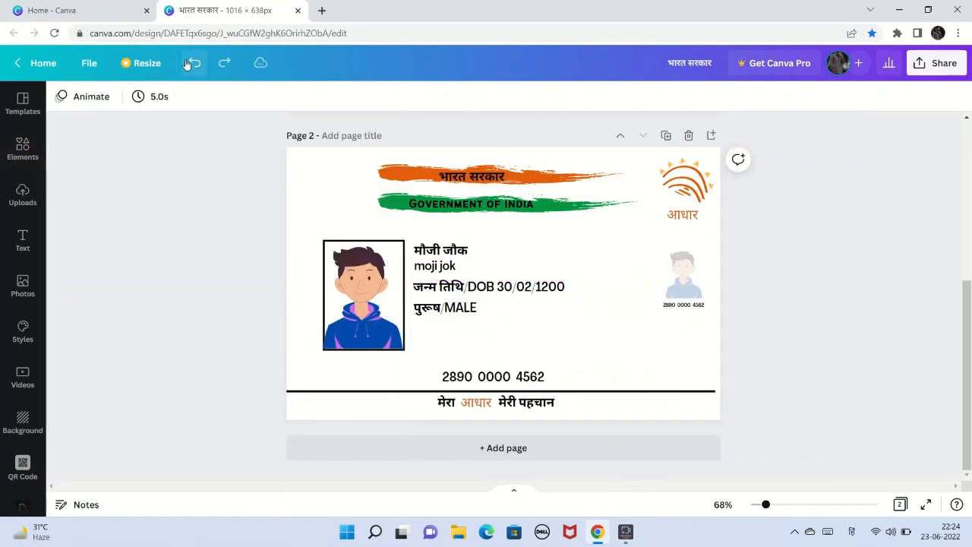
# Insert the recently used dense QR code, enlarge it slightly and position it beneath the faded portrait's number.
pyautogui.click(35, 149)
pyautogui.click(227, 174)
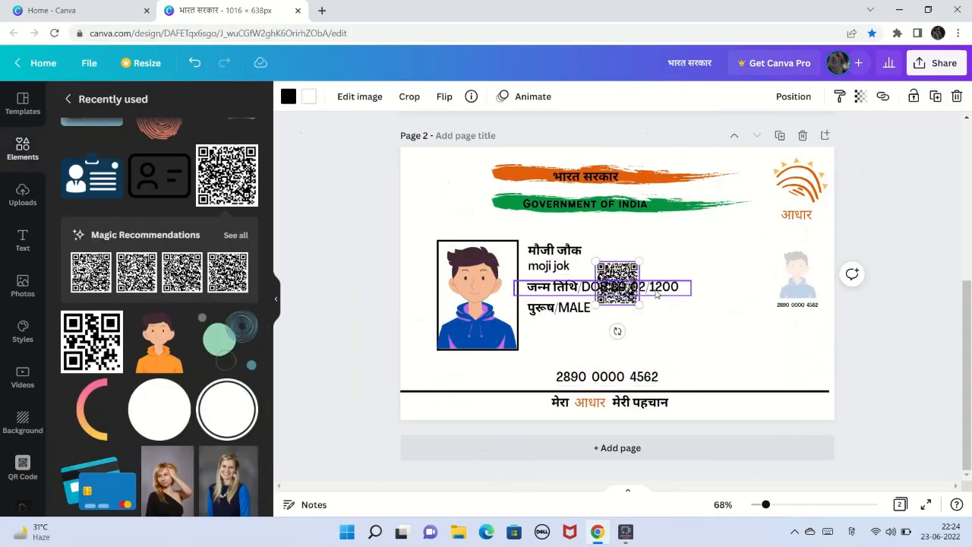
pyautogui.moveTo(651, 263); pyautogui.dragTo(787, 350)
pyautogui.moveTo(749, 310); pyautogui.dragTo(773, 332)
pyautogui.click(766, 338)
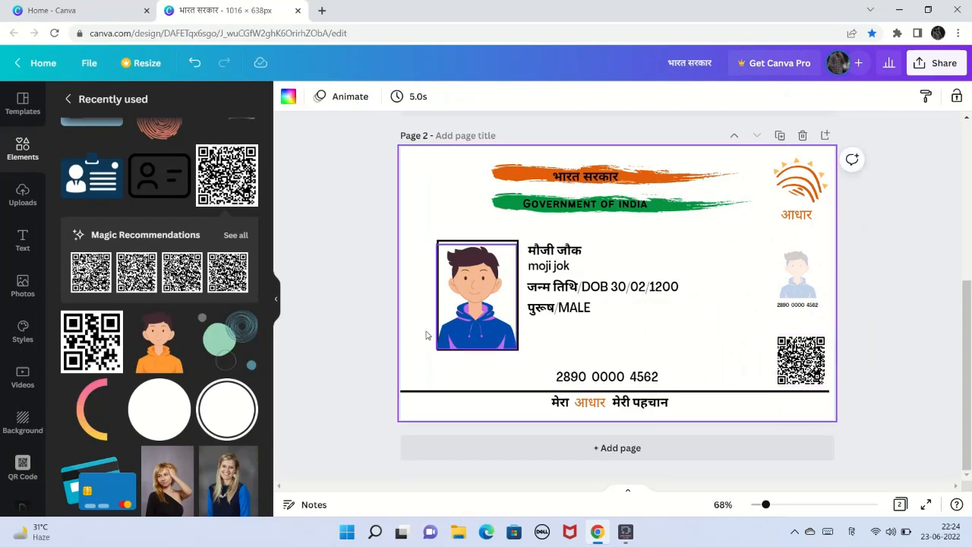
pyautogui.click(276, 299)
pyautogui.moveTo(688, 361); pyautogui.dragTo(685, 348)
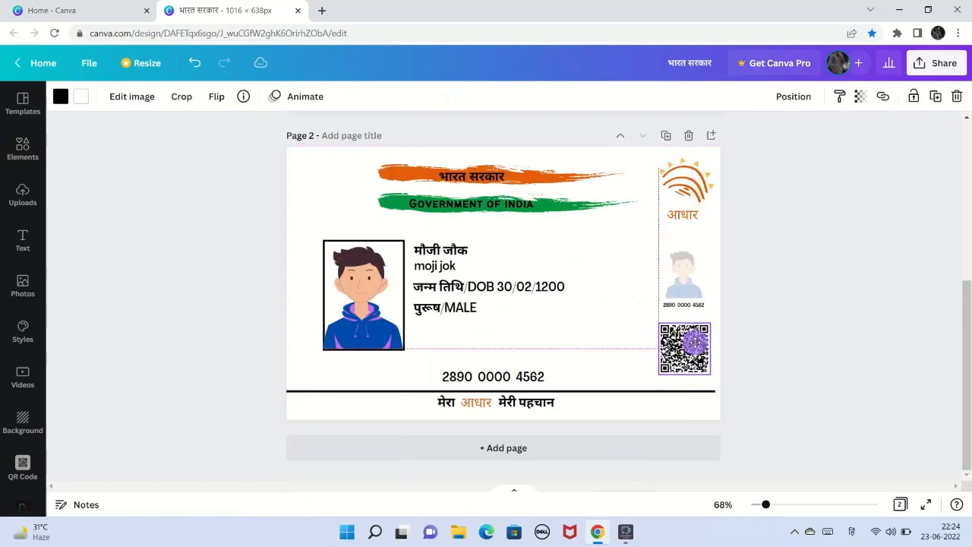
pyautogui.click(622, 346)
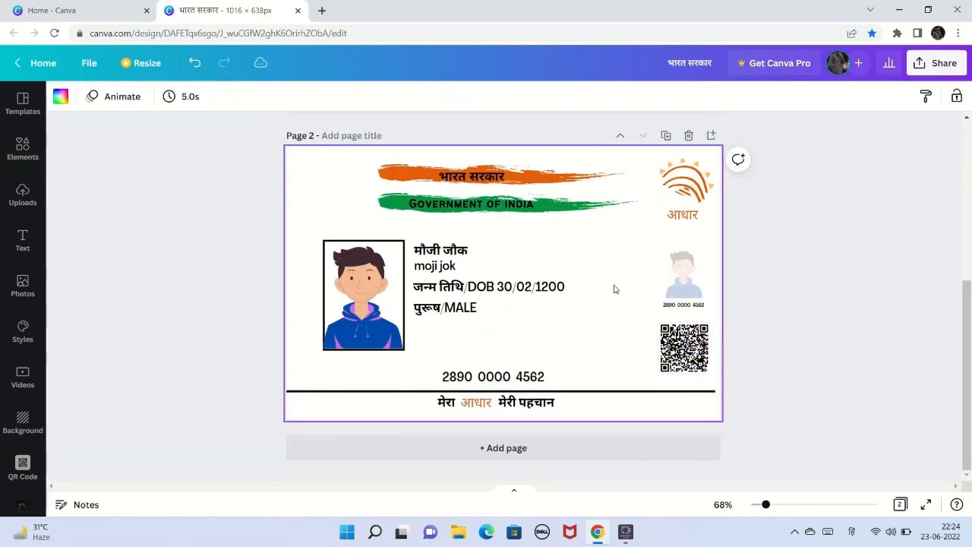
# Recolour the horizontal line above the tagline to the document's orange, keeping its solid style and weight of 4.
pyautogui.click(28, 162)
pyautogui.click(274, 307)
pyautogui.click(370, 390)
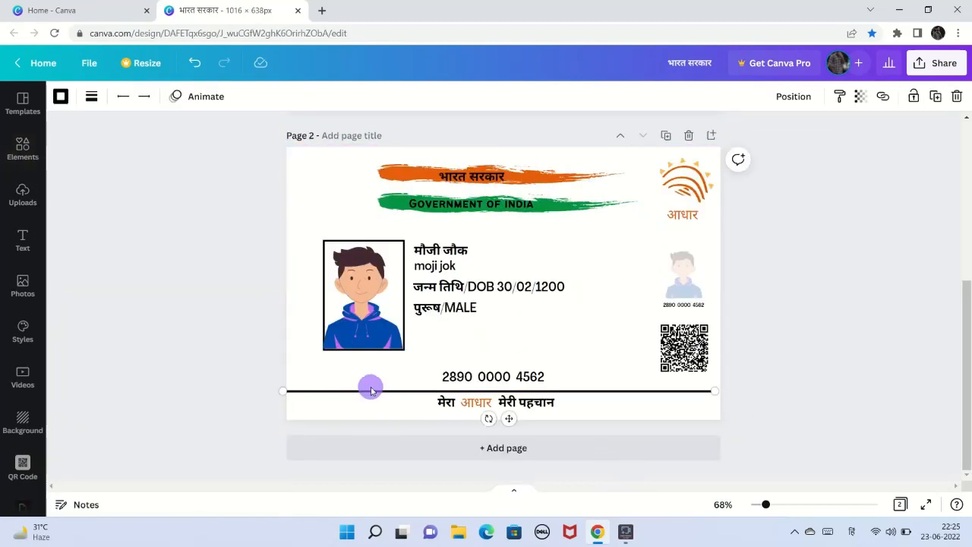
pyautogui.click(60, 96)
pyautogui.click(74, 196)
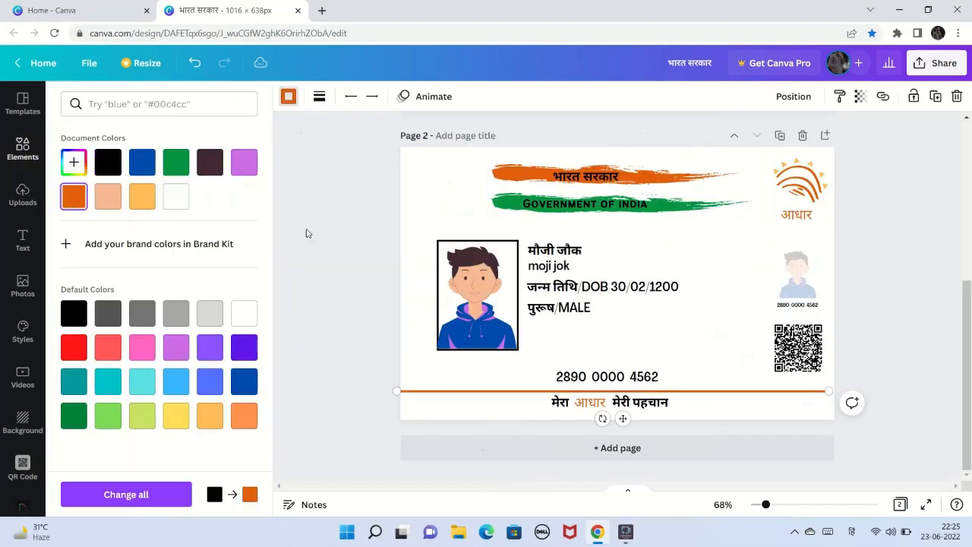
pyautogui.click(319, 102)
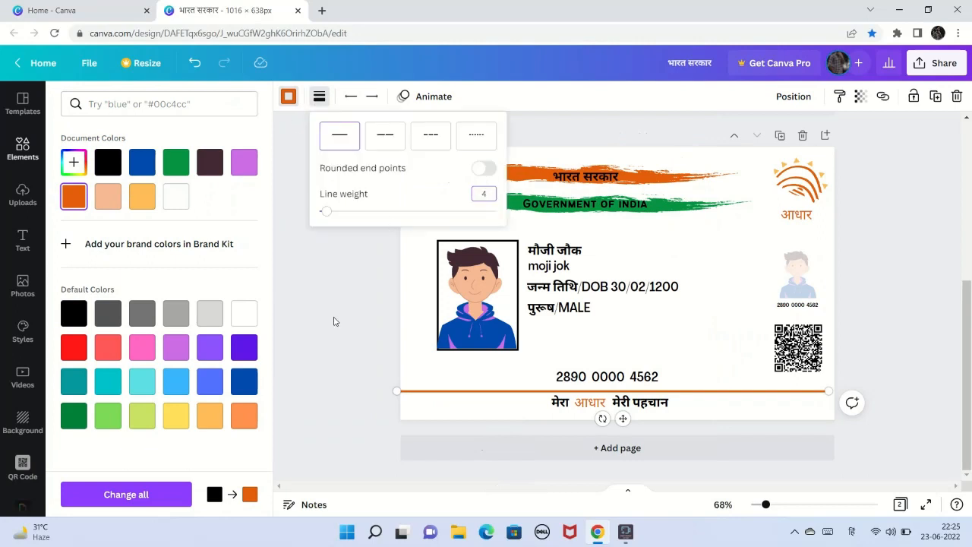
pyautogui.click(334, 322)
pyautogui.click(193, 272)
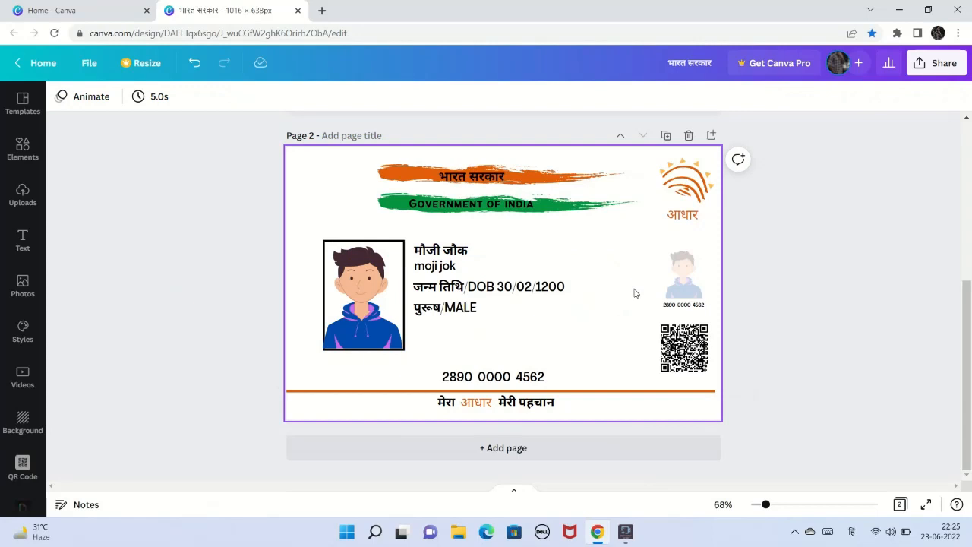
# Try the document orange, #E4D3C8 and #F4F1F0 as the card's background colour and return it to white.
pyautogui.click(575, 182)
pyautogui.click(345, 186)
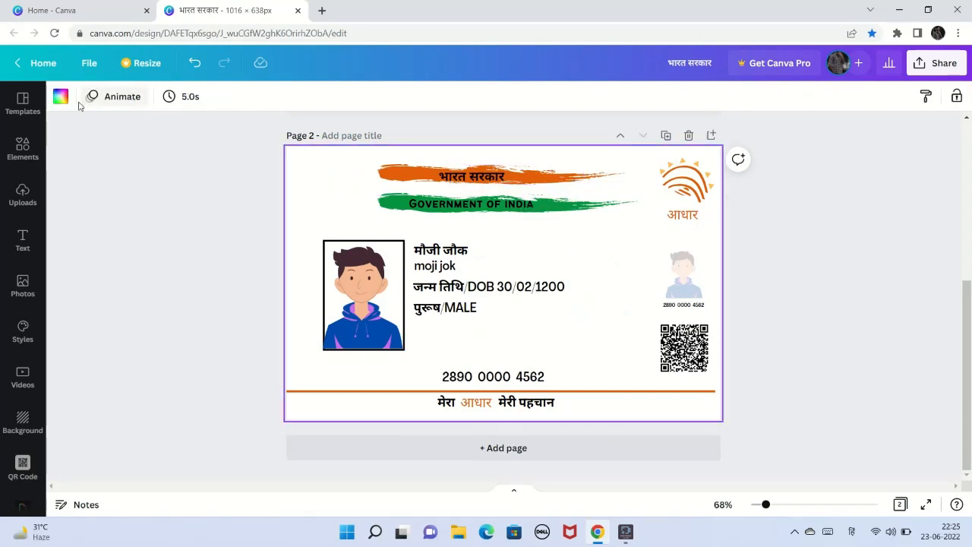
pyautogui.click(61, 97)
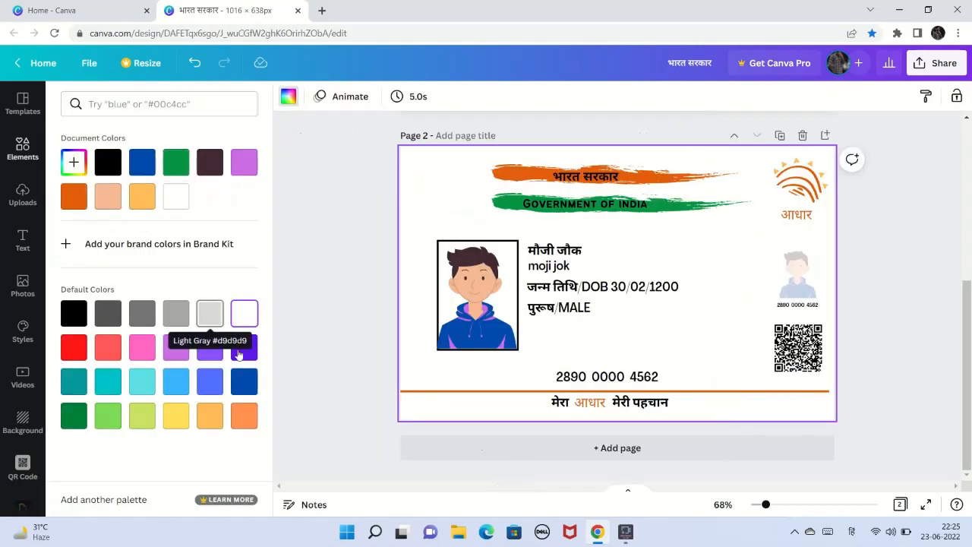
pyautogui.click(76, 201)
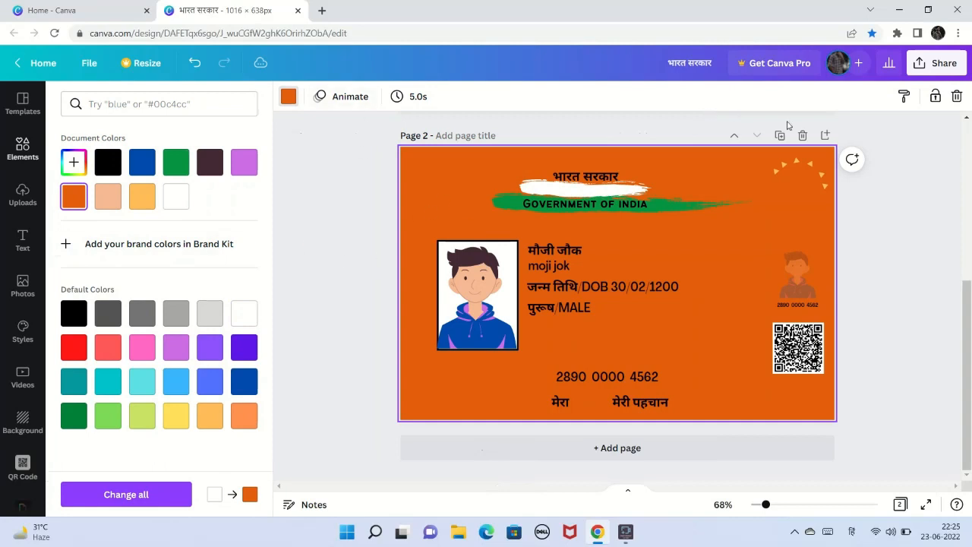
pyautogui.click(73, 162)
pyautogui.click(91, 201)
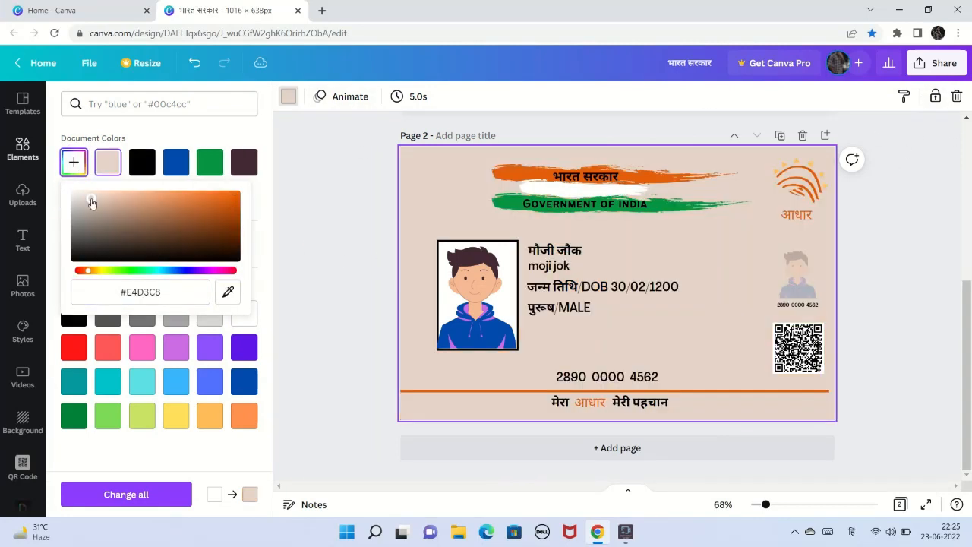
pyautogui.moveTo(91, 201)
pyautogui.mouseDown()
pyautogui.moveTo(87, 211)
pyautogui.moveTo(79, 197)
pyautogui.moveTo(111, 195)
pyautogui.moveTo(74, 198)
pyautogui.mouseUp()
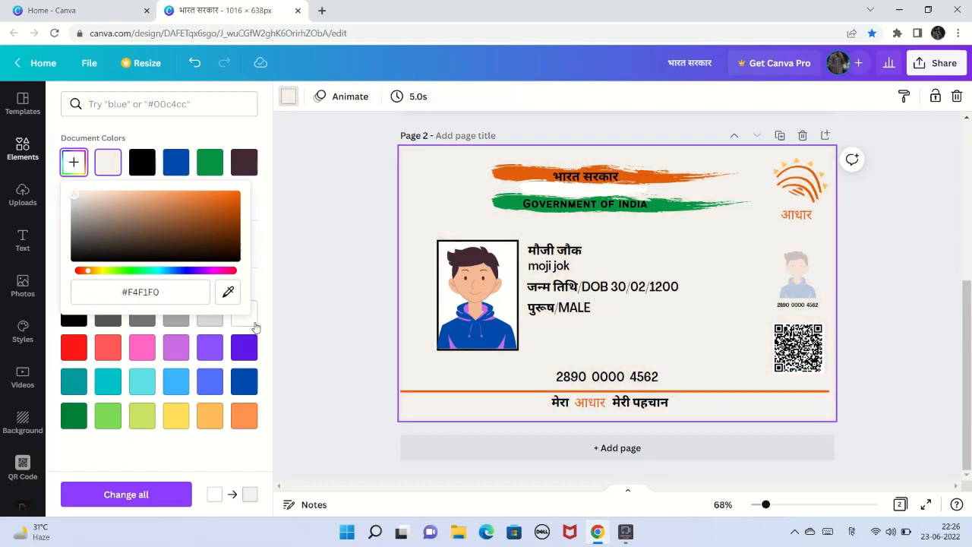
pyautogui.click(254, 323)
pyautogui.click(327, 382)
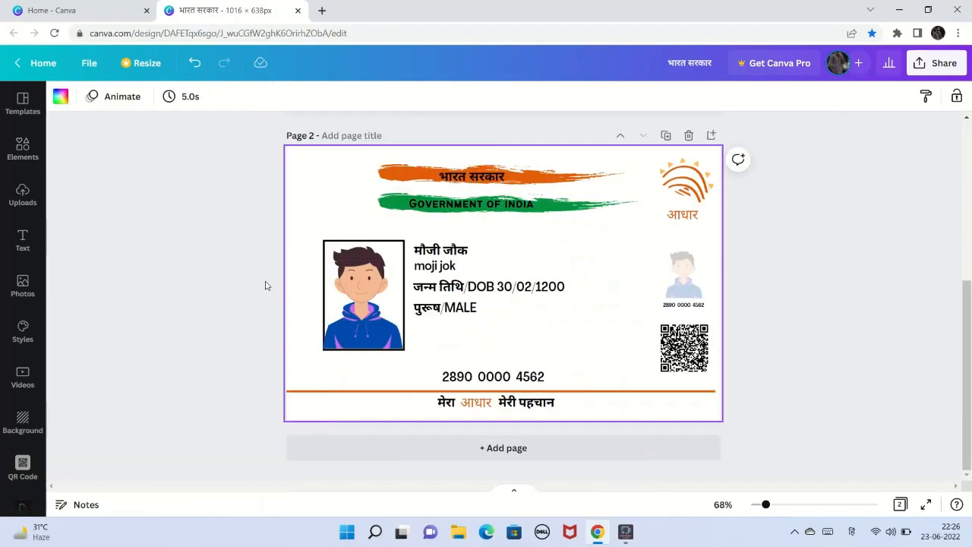
# Preview the finished card in full screen and return to the editor.
pyautogui.click(924, 505)
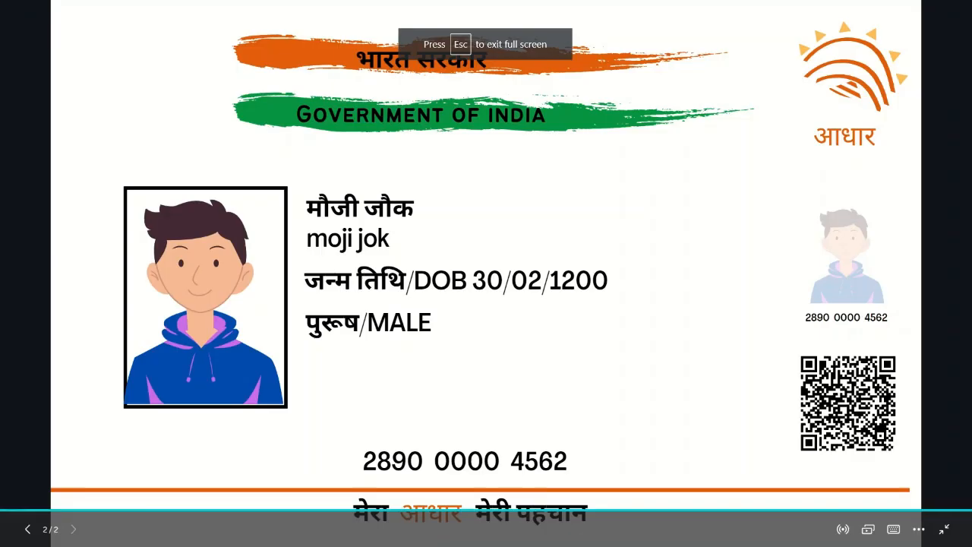
pyautogui.click(945, 529)
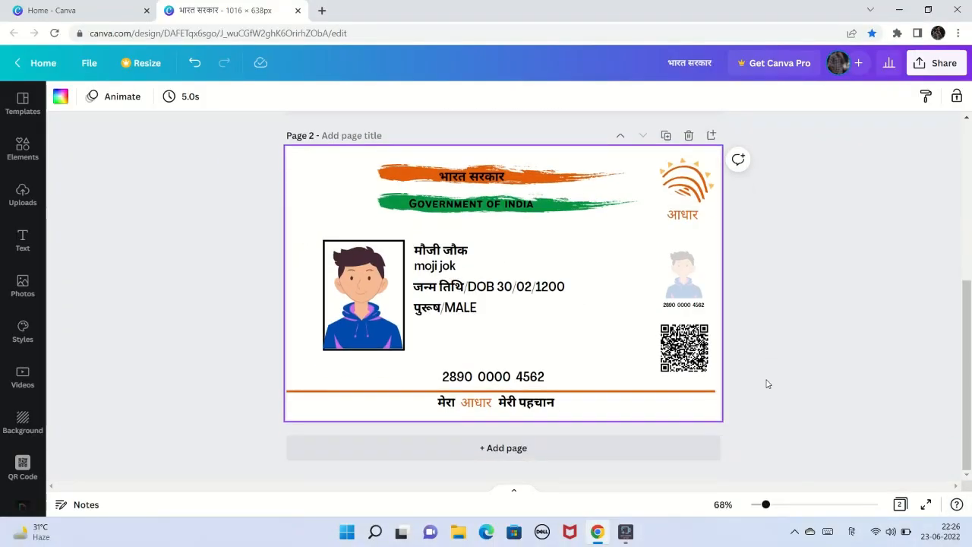
# Add a third page with a subheading, clear its placeholder text, switch the keyboard language to English and enter "tha".
pyautogui.click(595, 454)
pyautogui.click(23, 237)
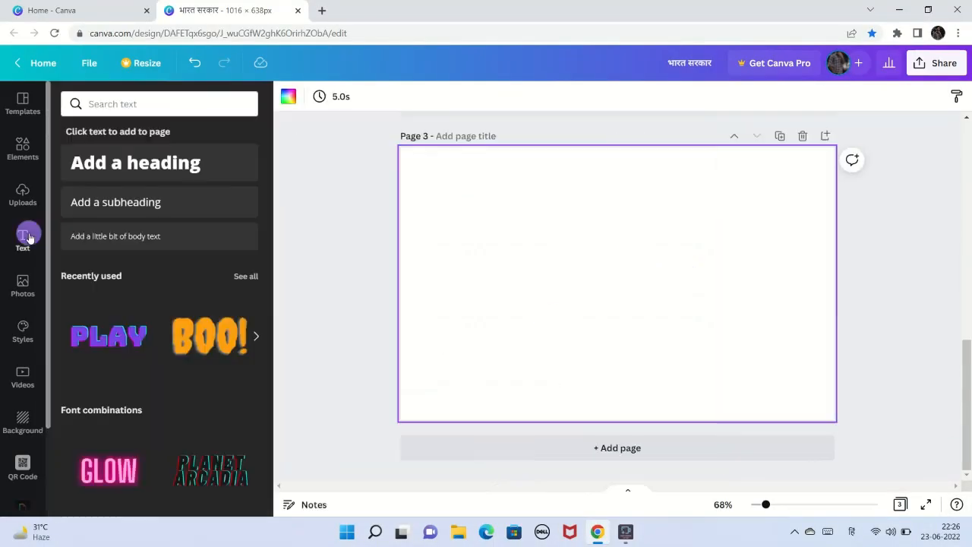
pyautogui.click(217, 199)
pyautogui.moveTo(686, 284); pyautogui.dragTo(782, 284)
pyautogui.press('BackSpace')
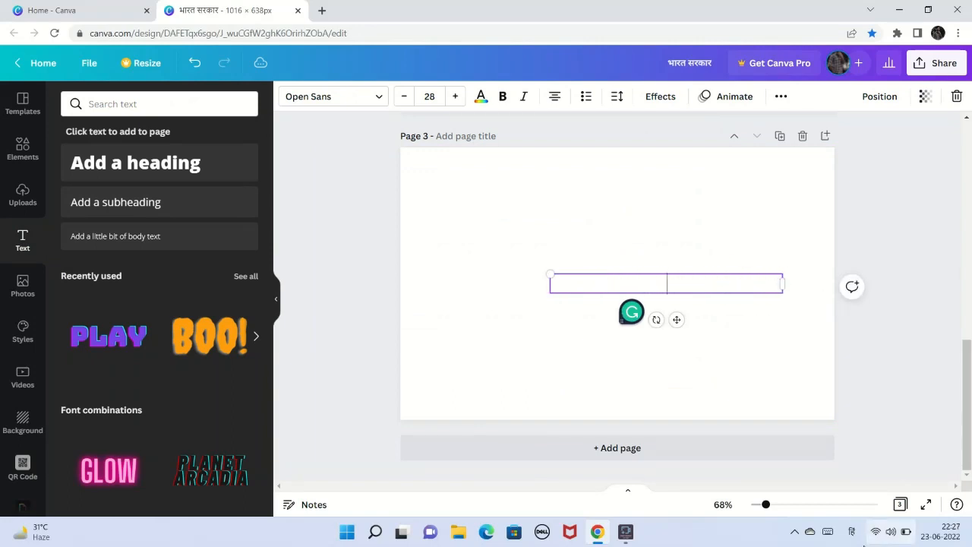
pyautogui.click(852, 532)
pyautogui.click(846, 377)
pyautogui.write('tha')
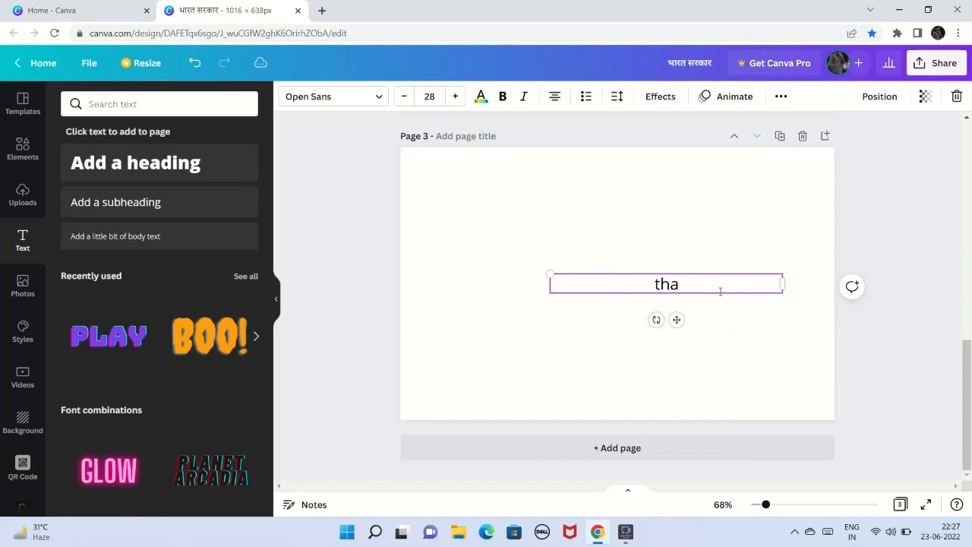